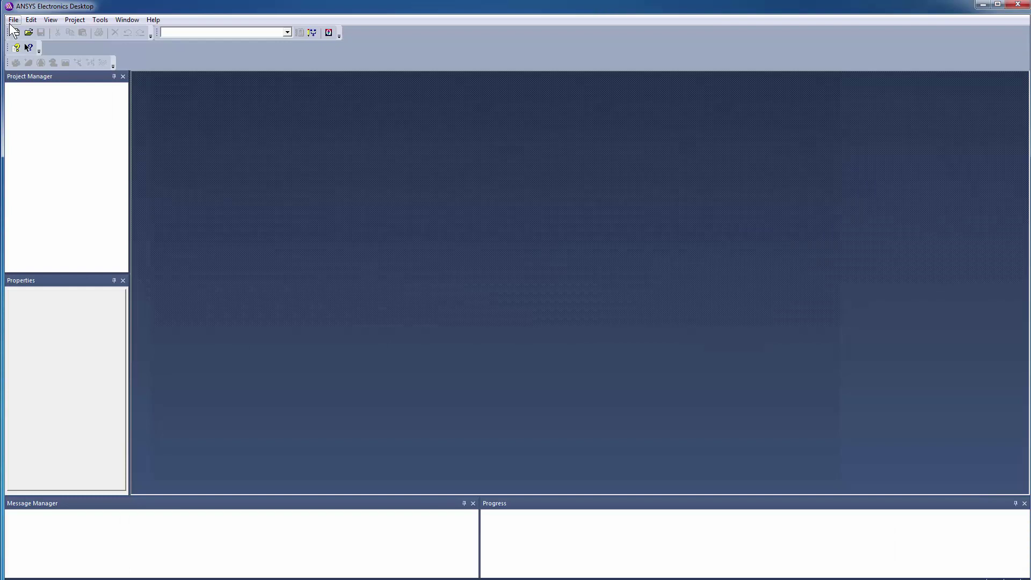
Step: Start a Cadence APD/Allegro/SiP import and pick the Galileo_G87173_204.brd board file
click(13, 21)
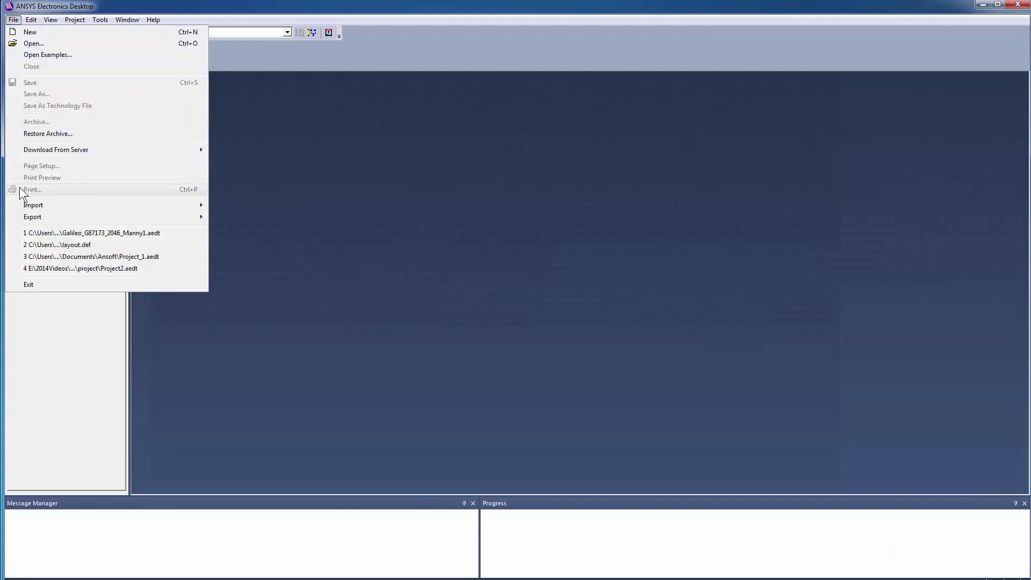
mouse_move(22, 207)
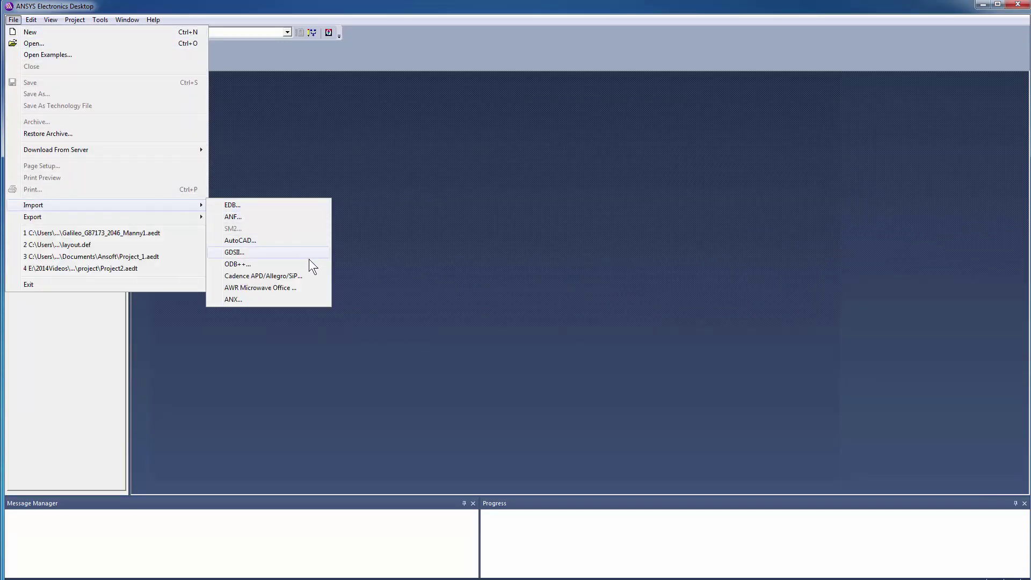
click(318, 276)
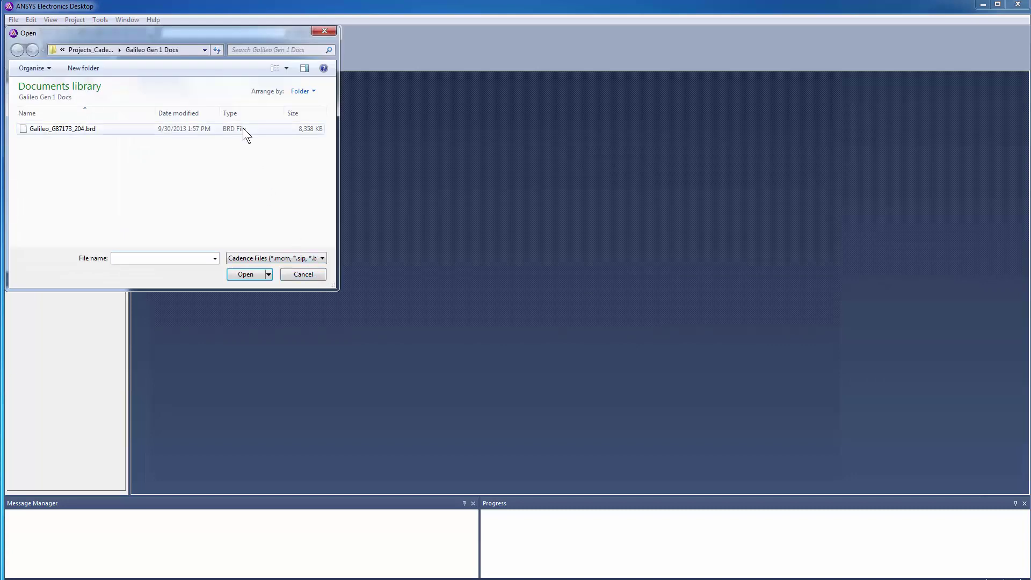
click(242, 129)
Step: Clear all nets, mark the PCIE0_TX0 nets using a 'PC' filter, then filter the list by 'GN'
click(242, 273)
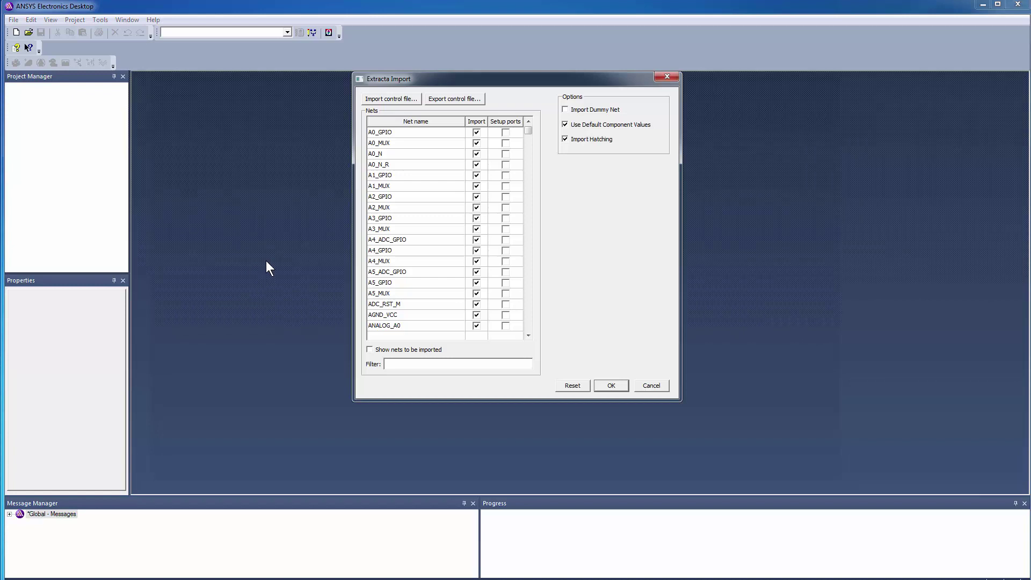
click(471, 122)
click(424, 364)
text(PC)
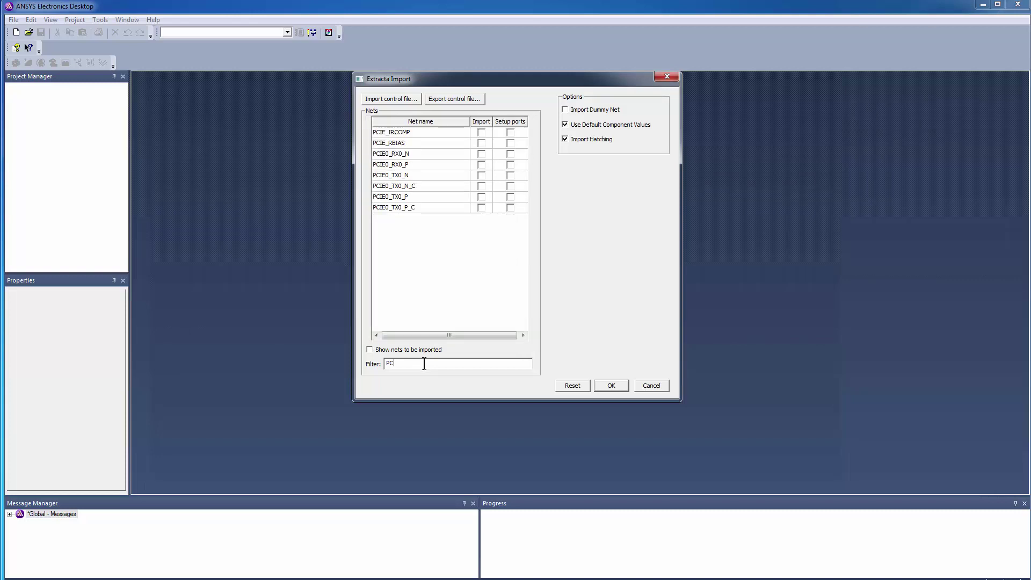
click(482, 176)
double_click(389, 363)
text(GND)
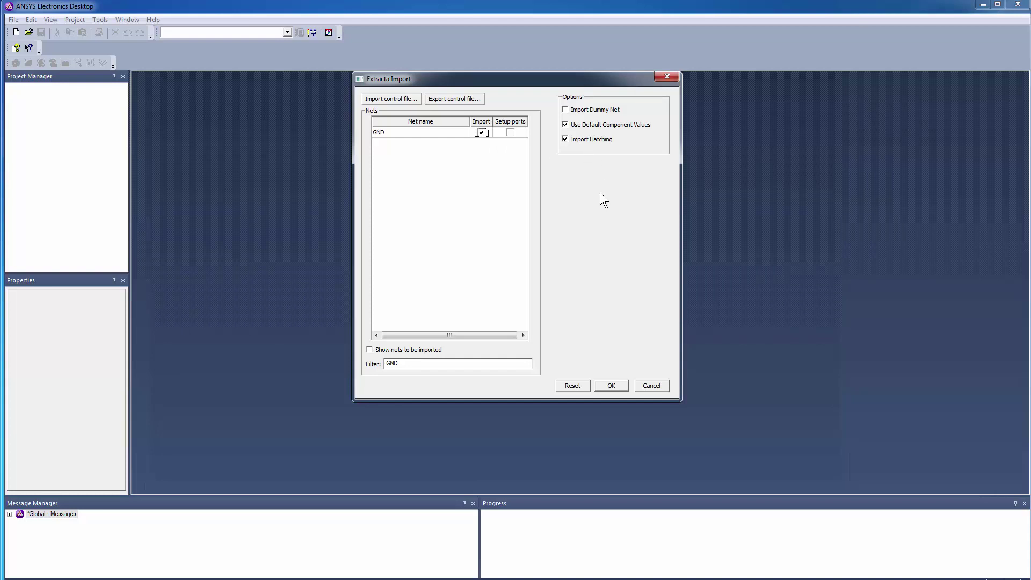
Step: Import the board with the chosen nets, show all layers, and pan the view down-left
click(610, 384)
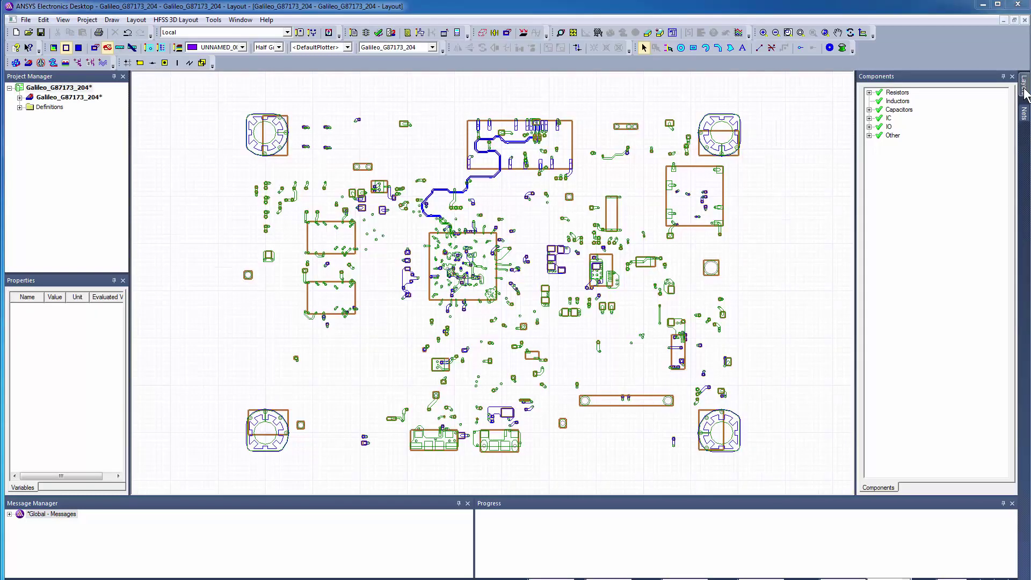
mouse_move(1024, 91)
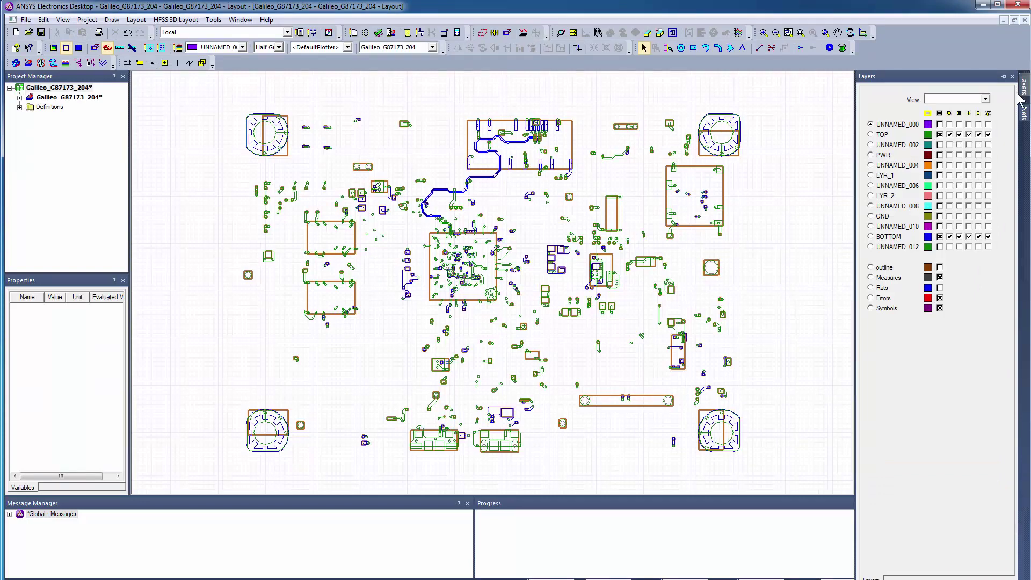
click(939, 113)
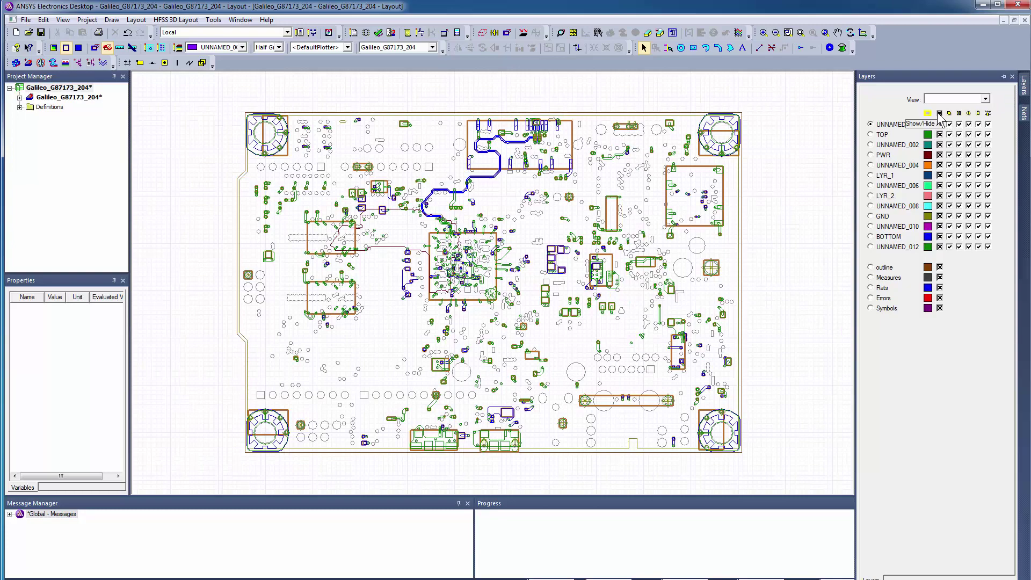
middle_drag(526, 313, 488, 394)
Step: Zoom in and select nets PCIE0_TX0_N through PCIE0_TX0_P_C in the Nets list
scroll(724, 420, up, 5)
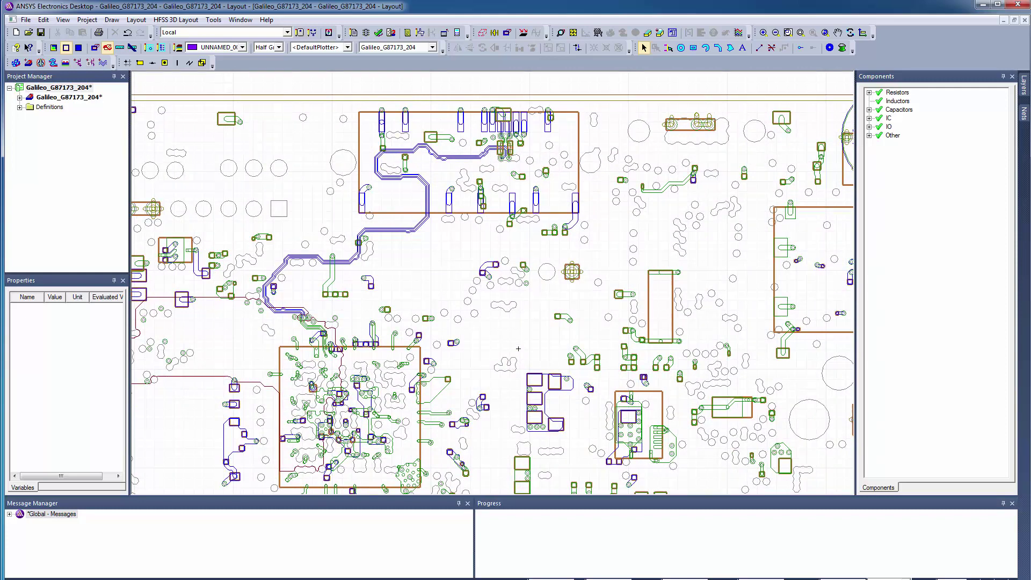
mouse_move(1024, 115)
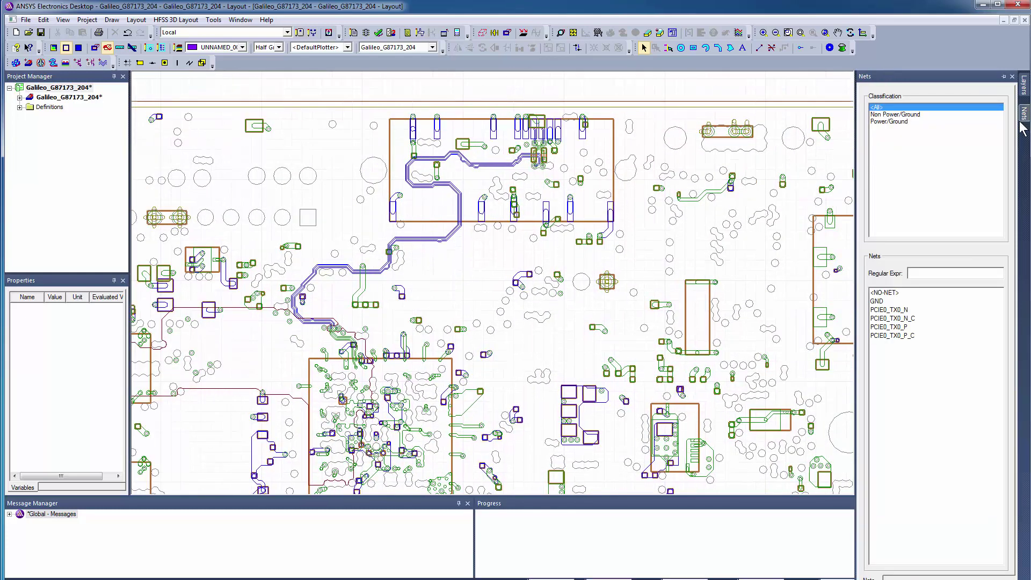
click(895, 310)
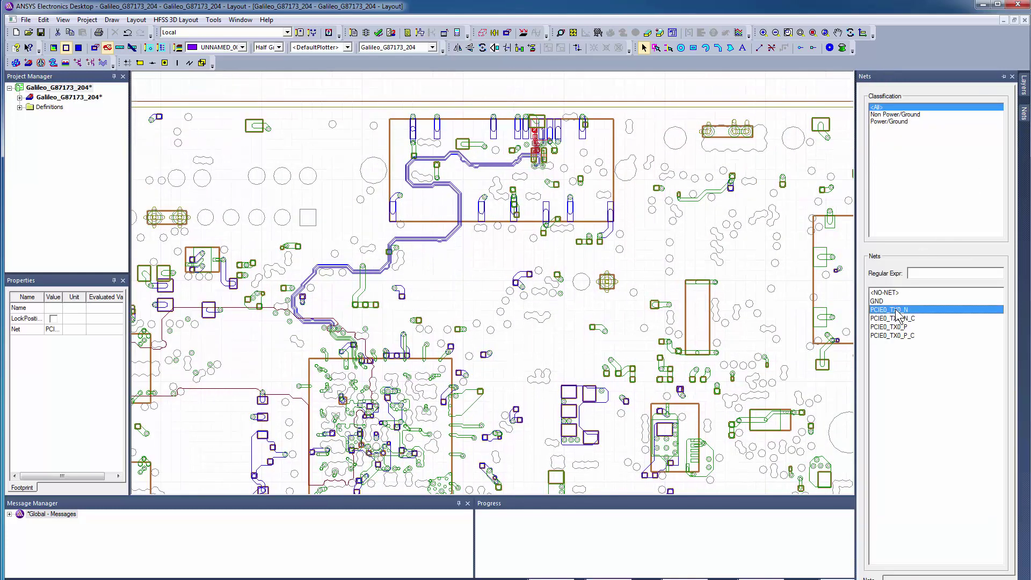
shift+click(897, 336)
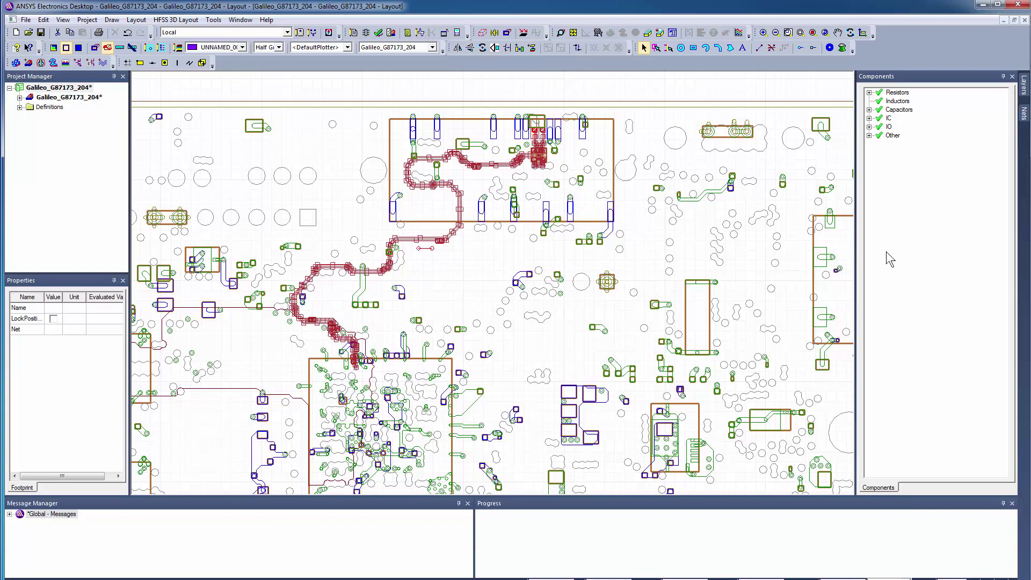
click(133, 20)
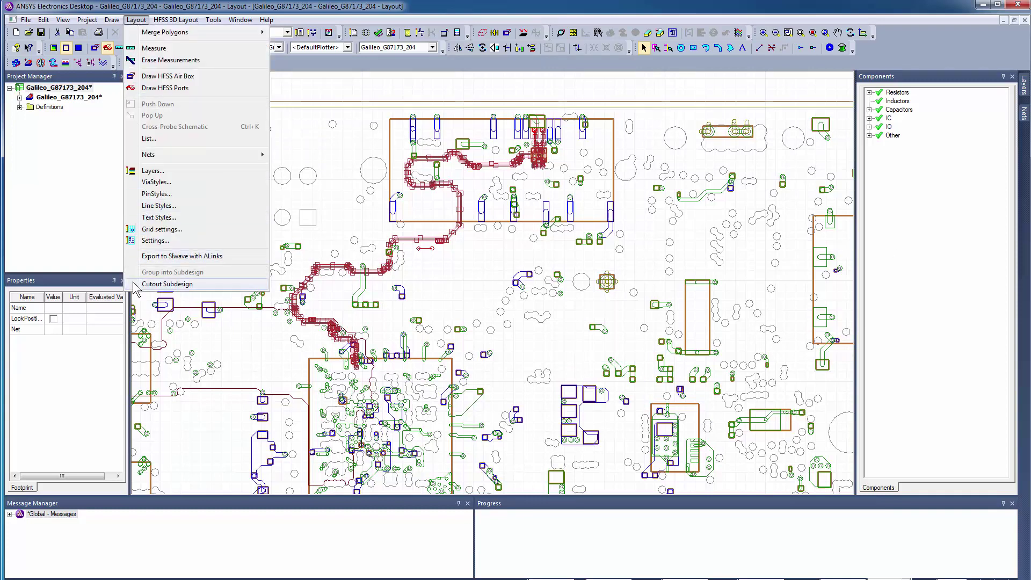
Step: Preview a cutout with all nets except no-net traces, GND clipped, 0.1 auto extent, then cancel it
click(161, 284)
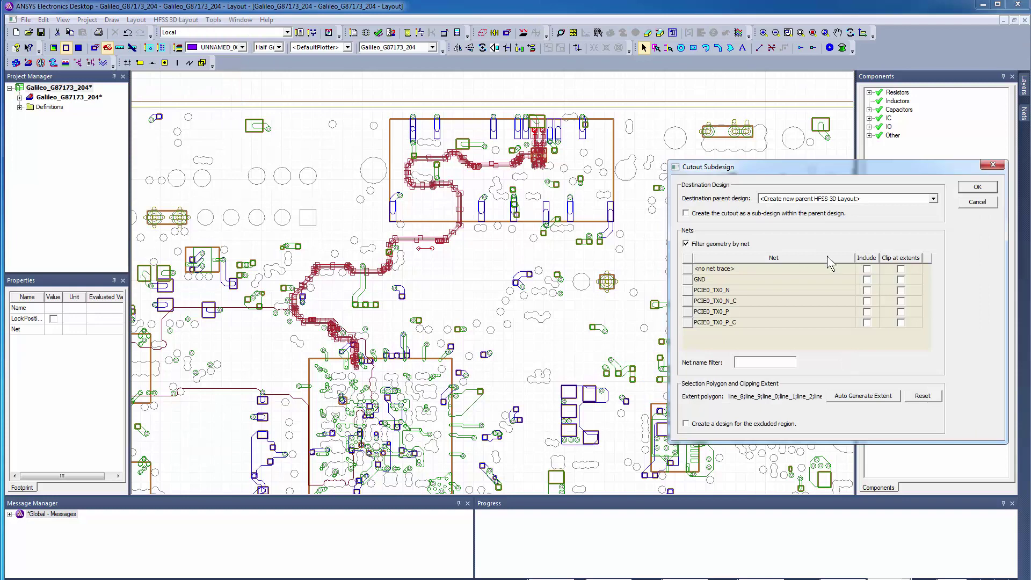
click(876, 260)
click(867, 269)
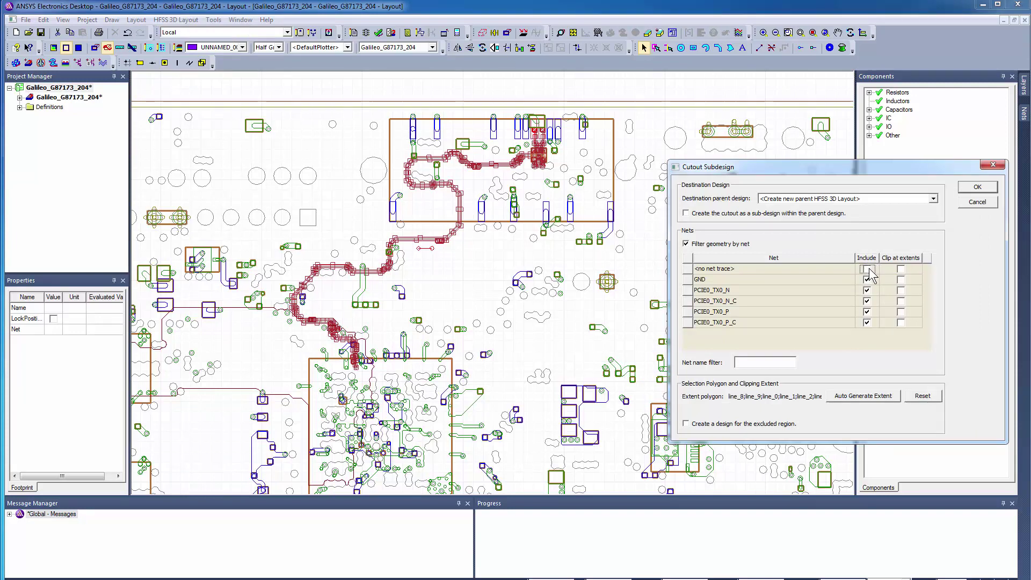
click(901, 279)
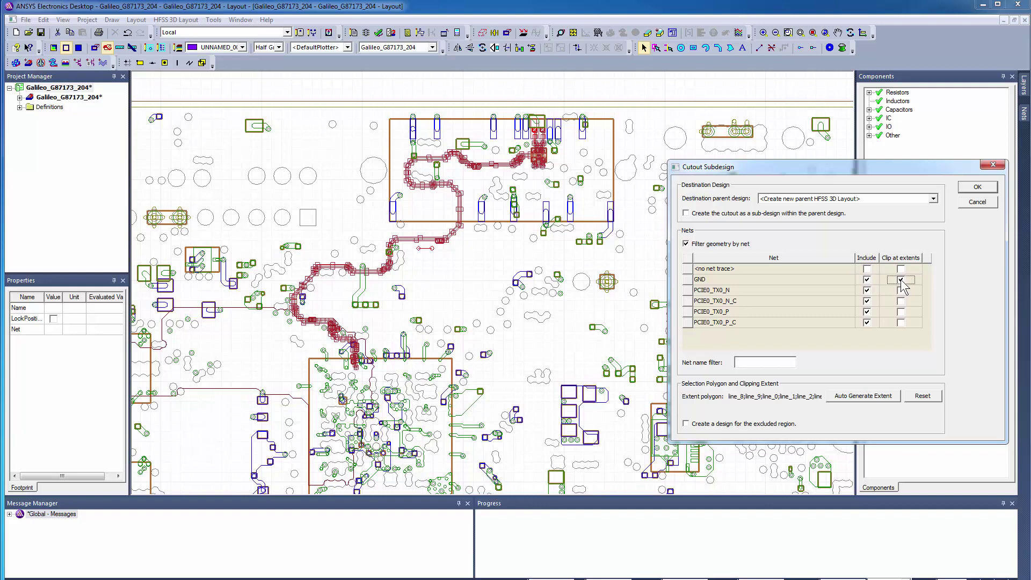
click(873, 397)
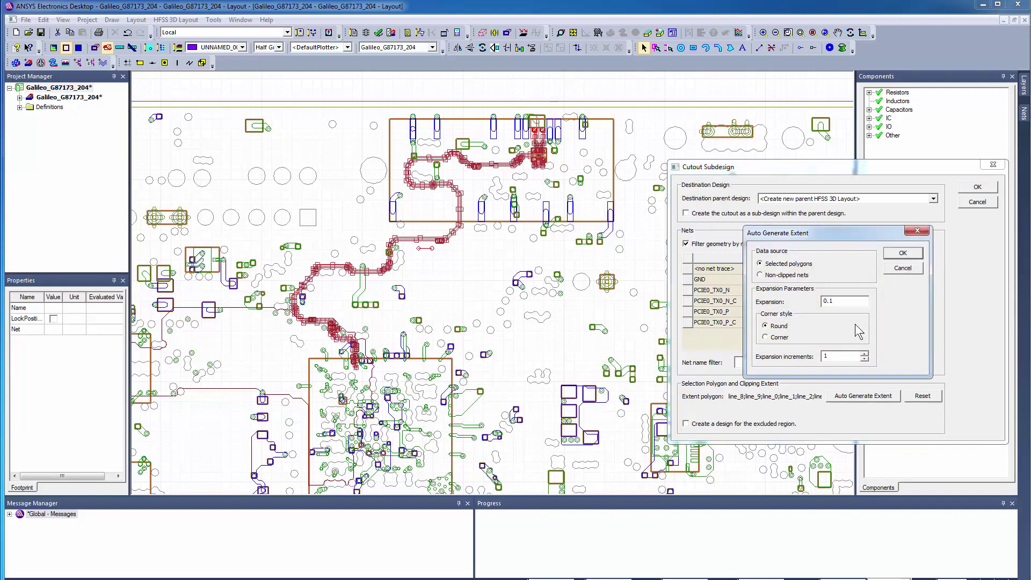
click(843, 301)
click(897, 257)
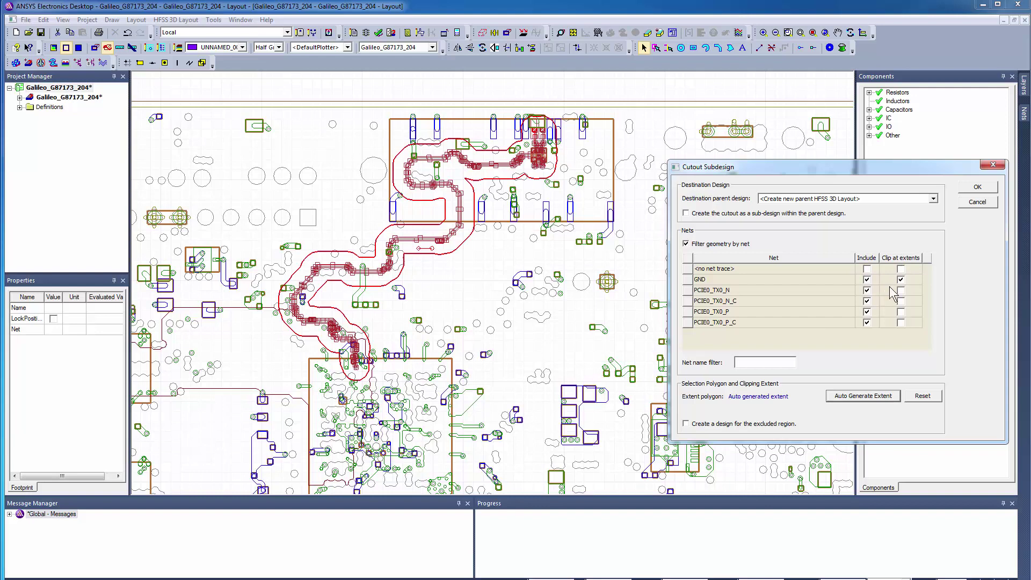
key(Return)
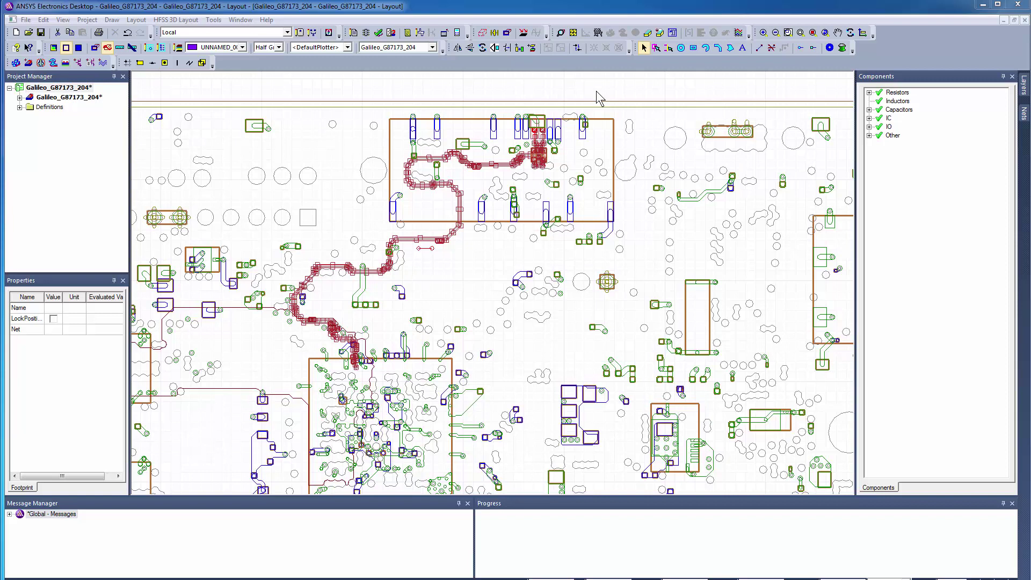
Step: Deselect the traces and start a polygon with corners across the top and left of the trace region
click(596, 91)
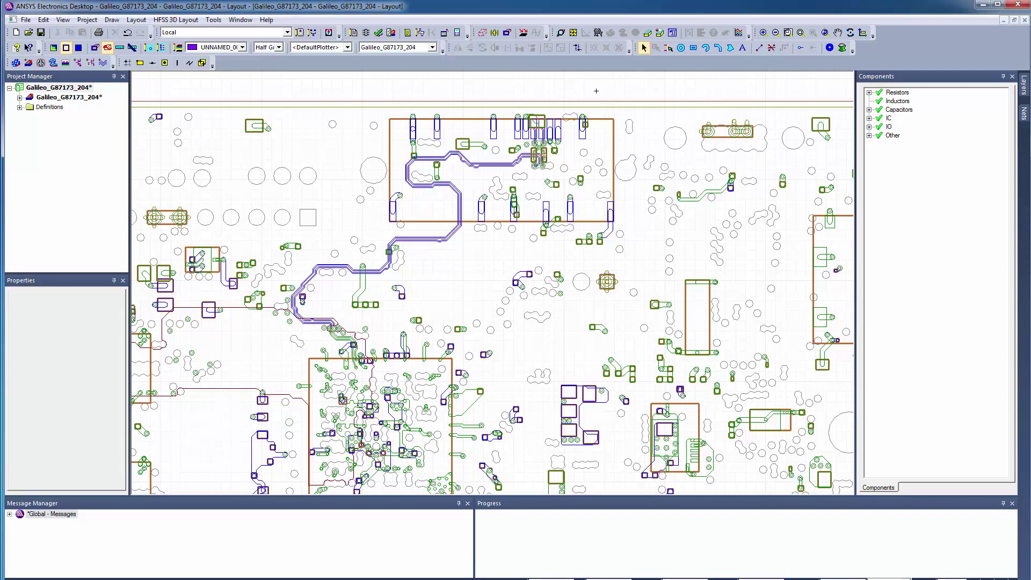
click(730, 47)
click(586, 105)
click(411, 106)
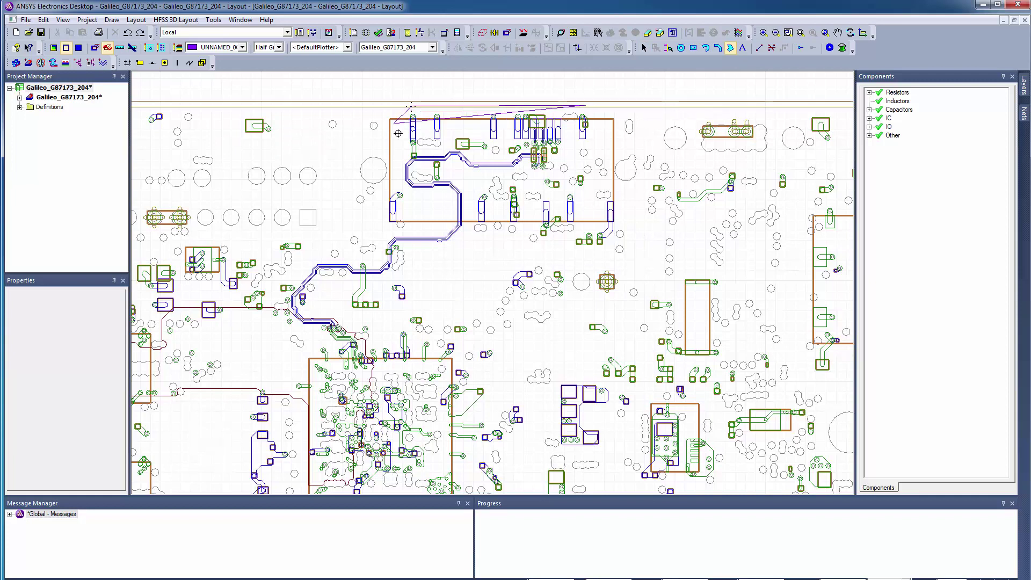
click(371, 145)
click(371, 203)
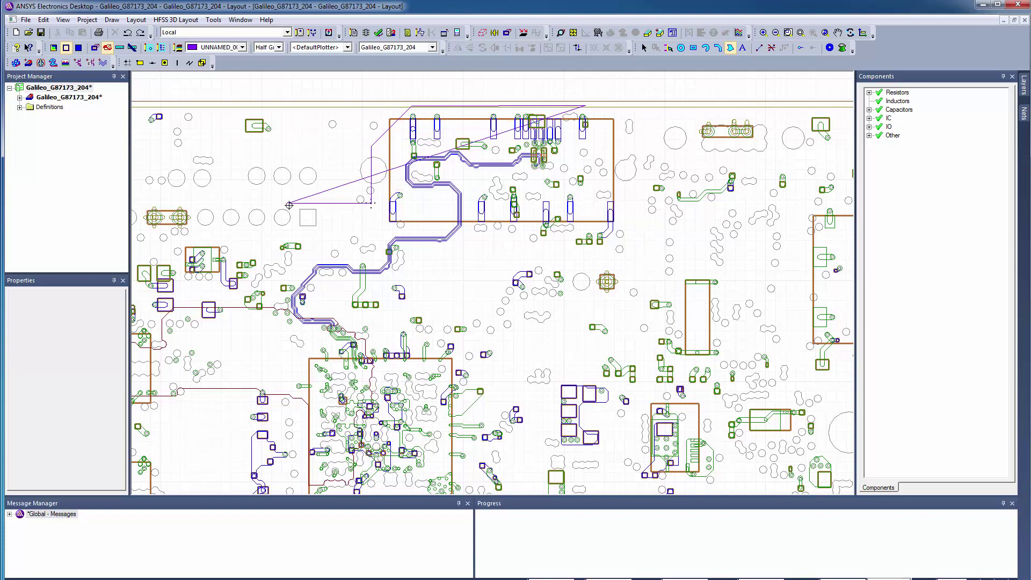
click(289, 203)
click(251, 241)
Step: Continue the polygon with corners along the bottom and up the right side of the region
click(250, 340)
click(294, 398)
click(434, 399)
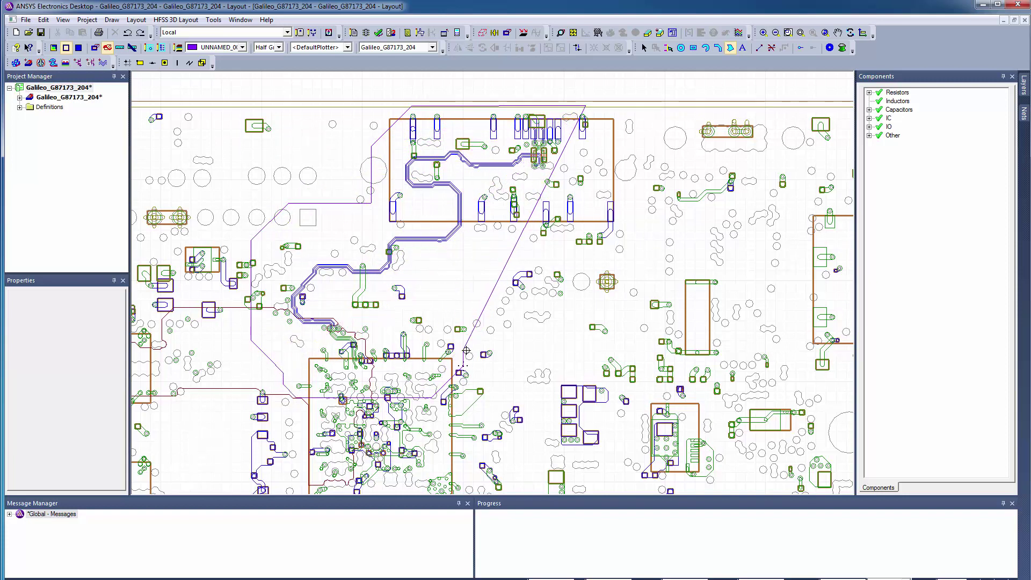
click(489, 322)
click(489, 306)
click(505, 306)
click(565, 246)
click(565, 183)
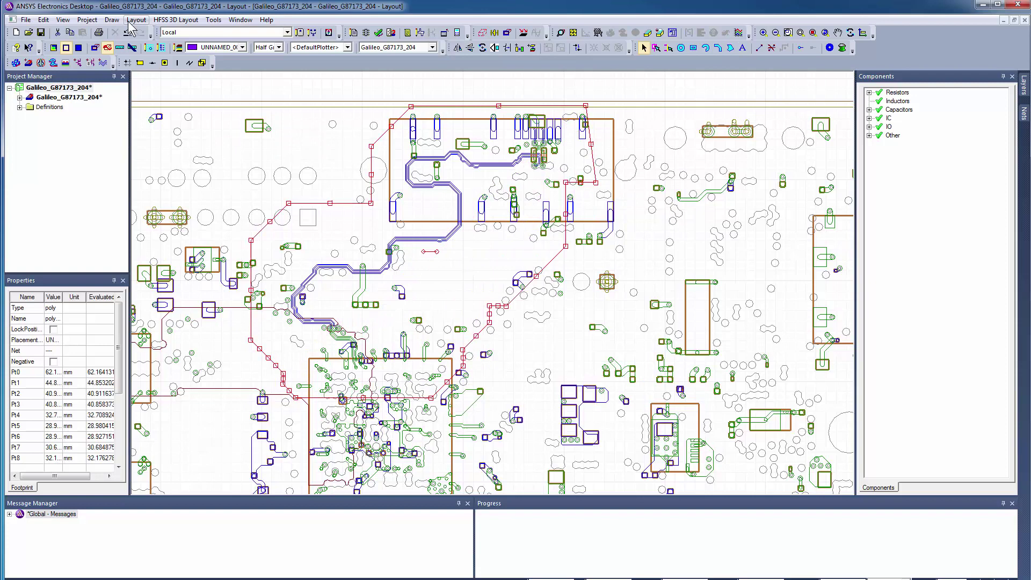
Step: Close the polygon and cut out GND and PCIE0 nets, excluding no-net traces, with GND clipped
double_click(596, 183)
click(136, 20)
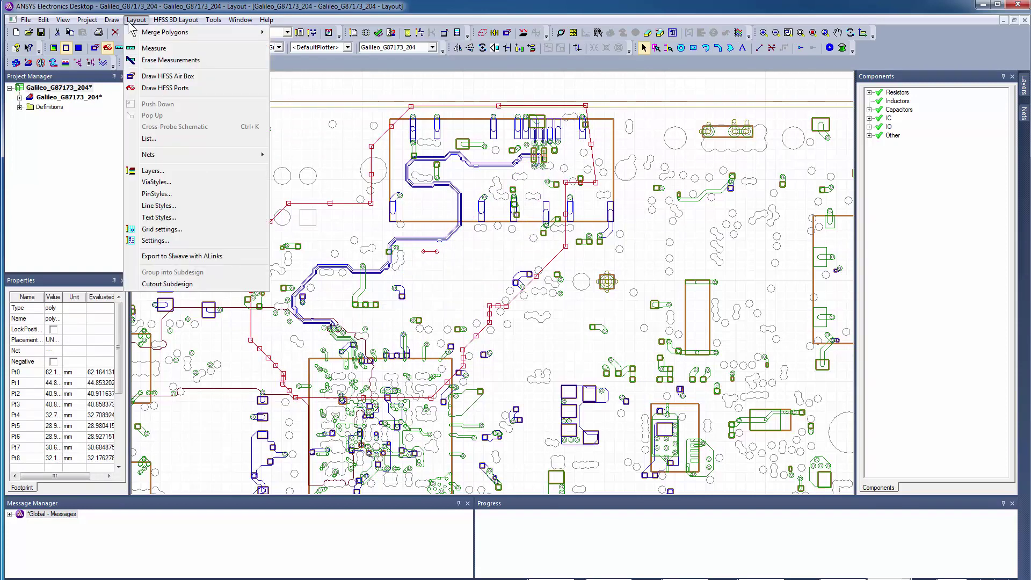
click(167, 284)
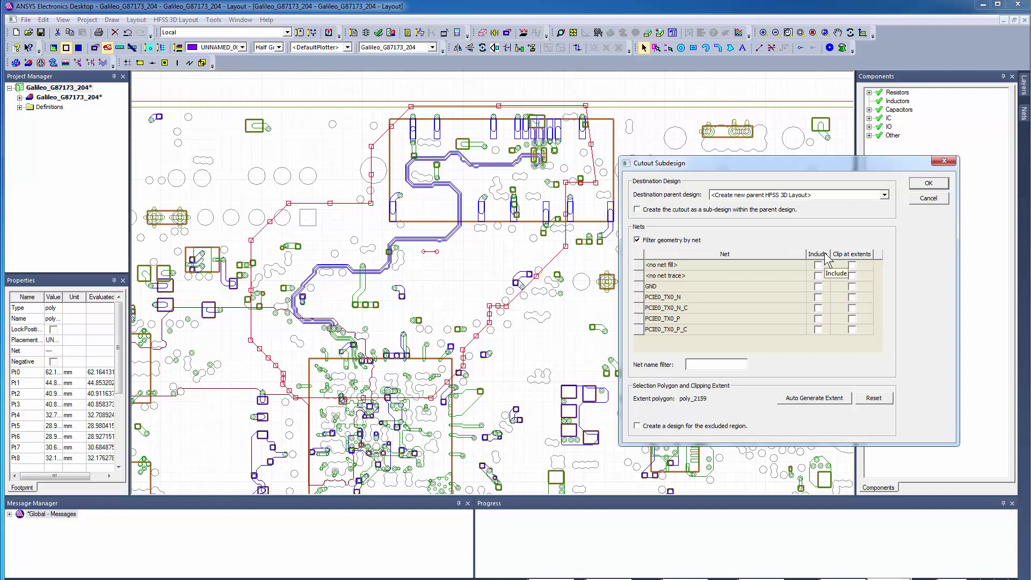
click(825, 256)
click(818, 265)
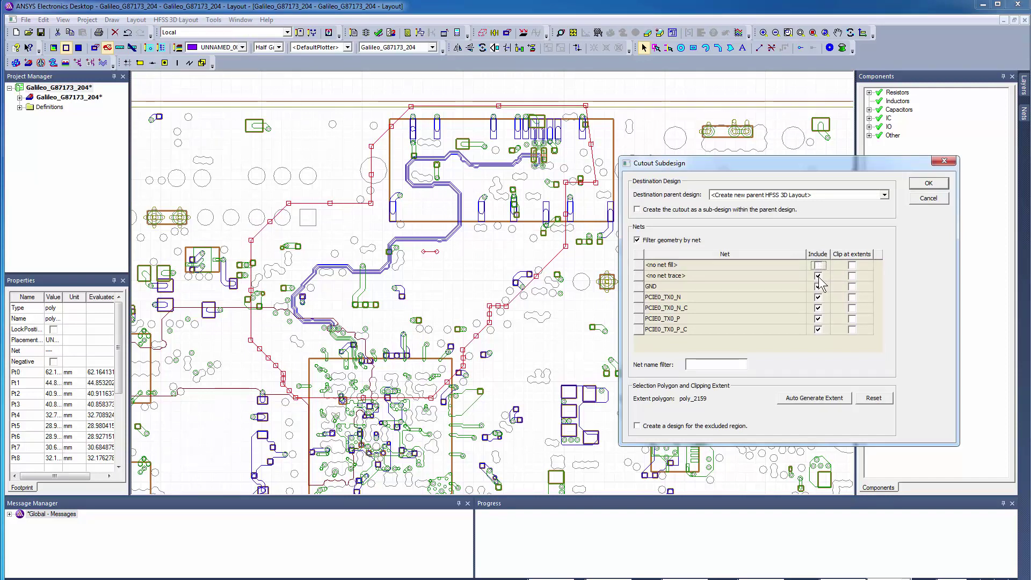
click(818, 276)
click(851, 287)
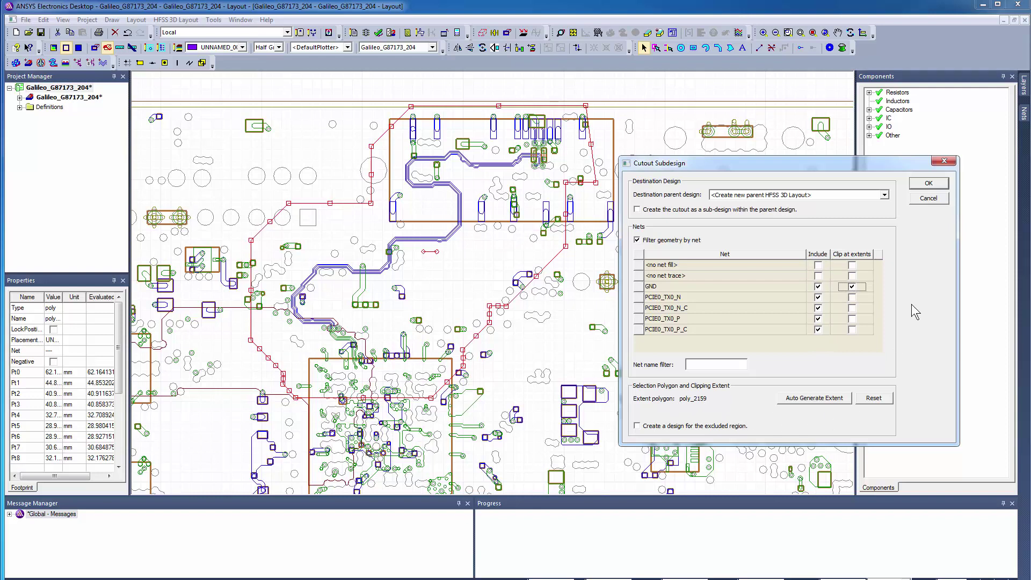
click(918, 184)
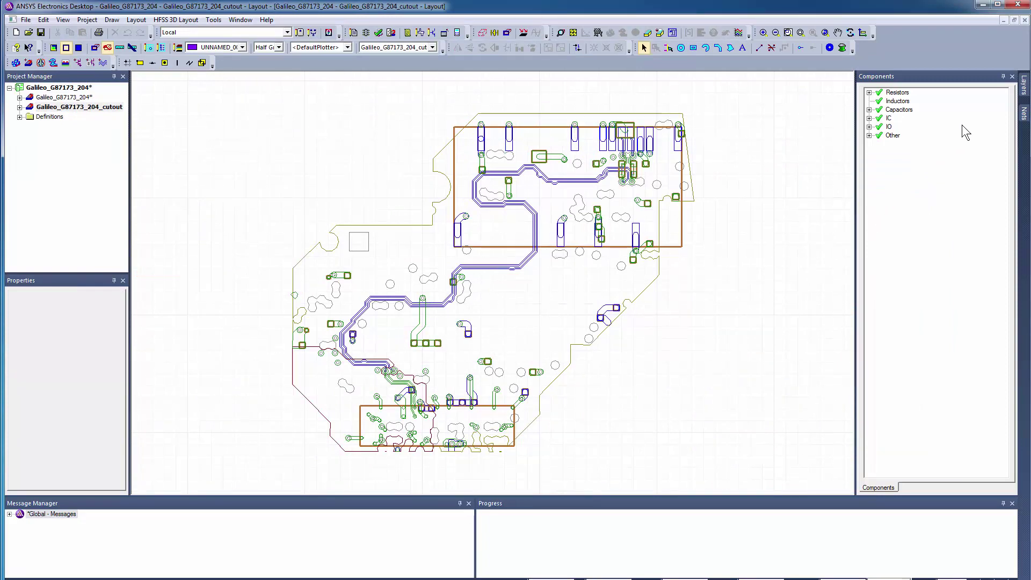
Step: Make TOP the active layer and tilt the cutout board into a 3-D view
mouse_move(1026, 93)
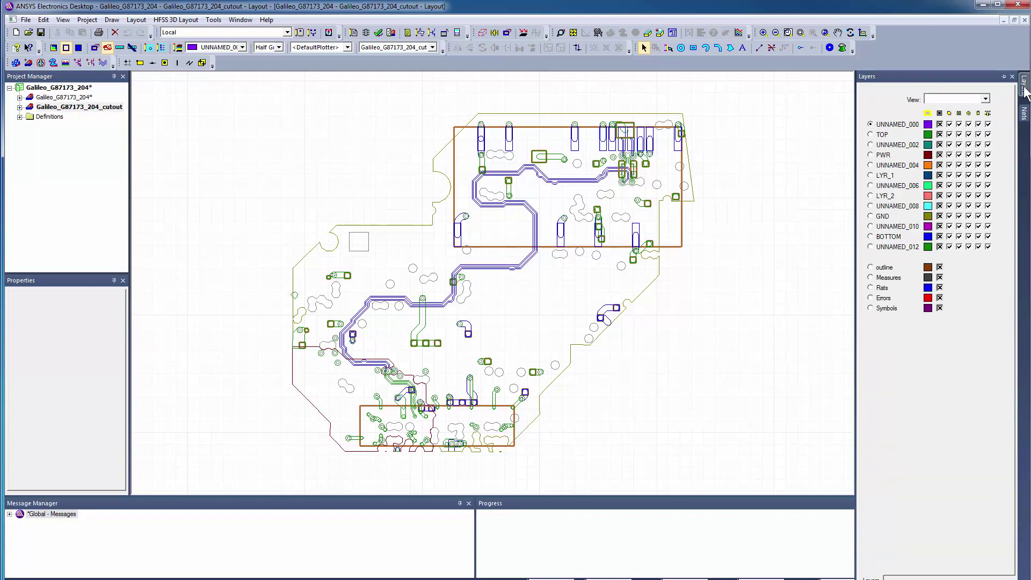
click(873, 135)
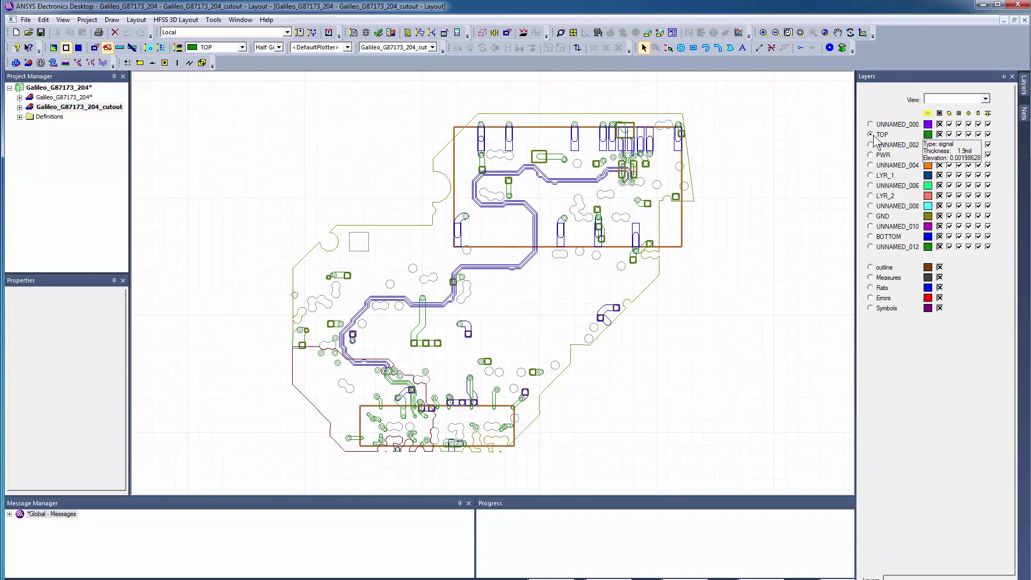
alt+drag(537, 269, 631, 316)
Step: Zoom and orbit around the vias and pads, switch to solid shading, then zoom onto capacitor C3A4
scroll(471, 297, up, 3)
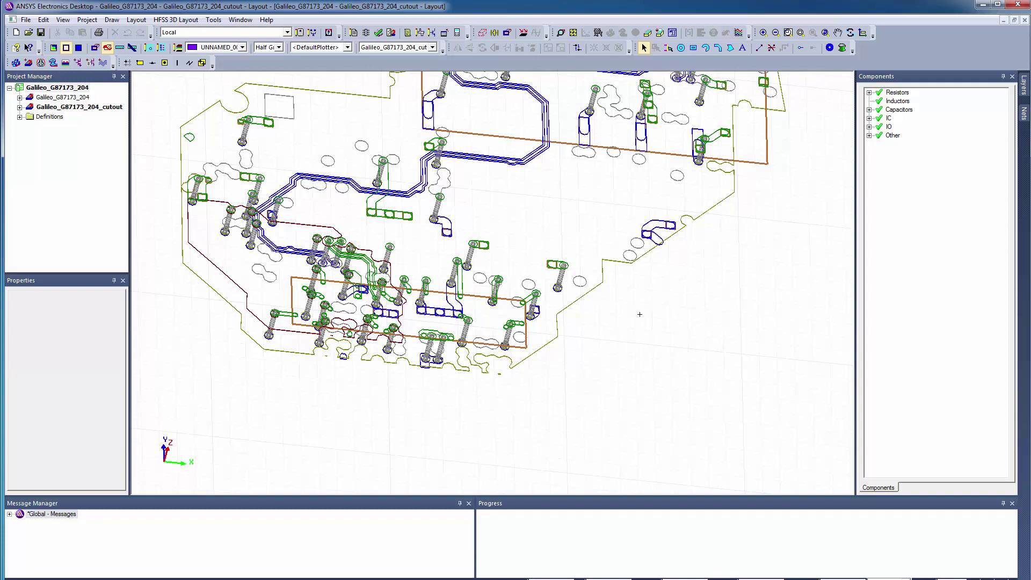
drag(396, 274, 581, 390)
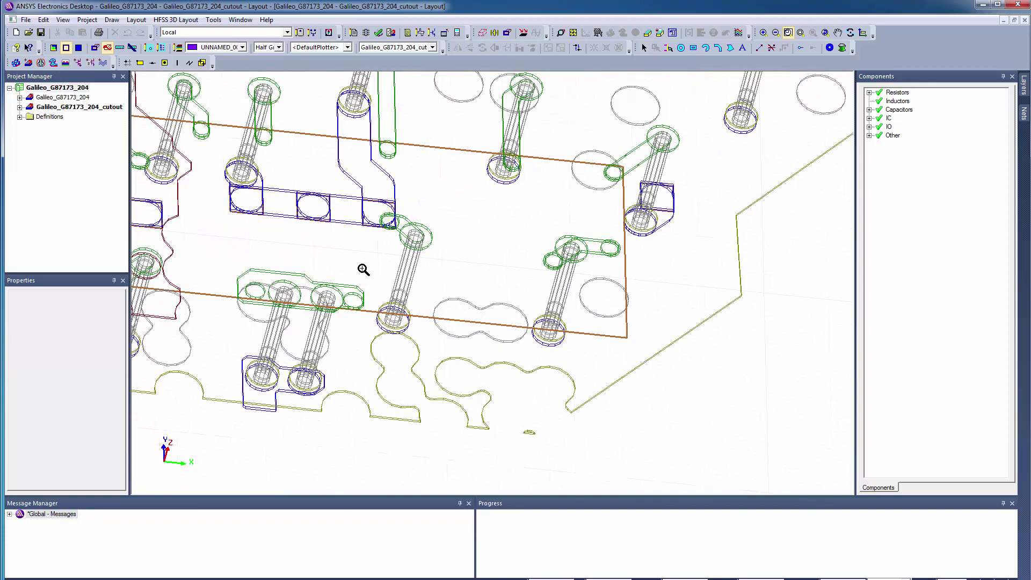
drag(208, 132, 698, 366)
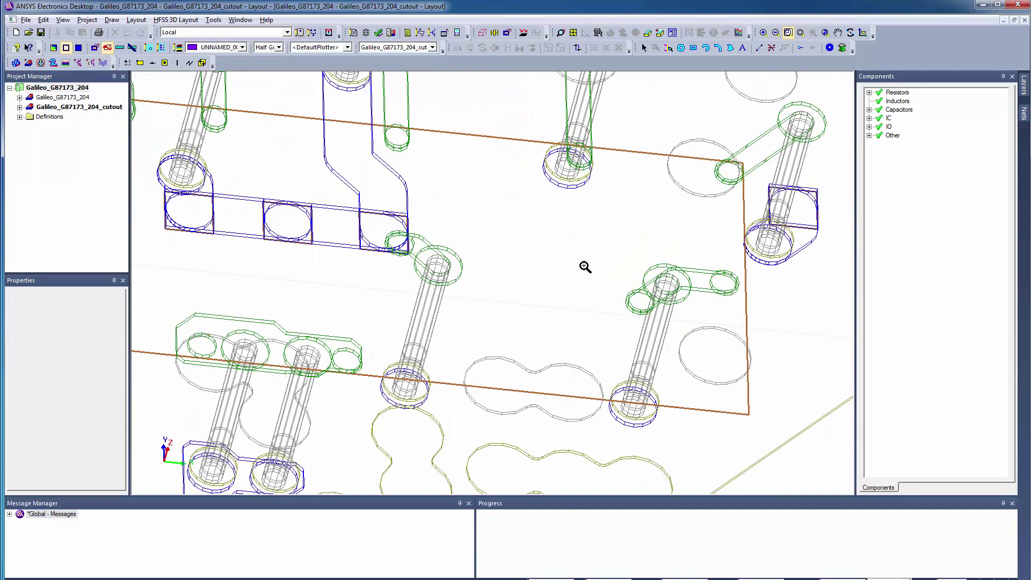
scroll(584, 267, down, 5)
alt+drag(616, 470, 612, 192)
drag(507, 189, 735, 400)
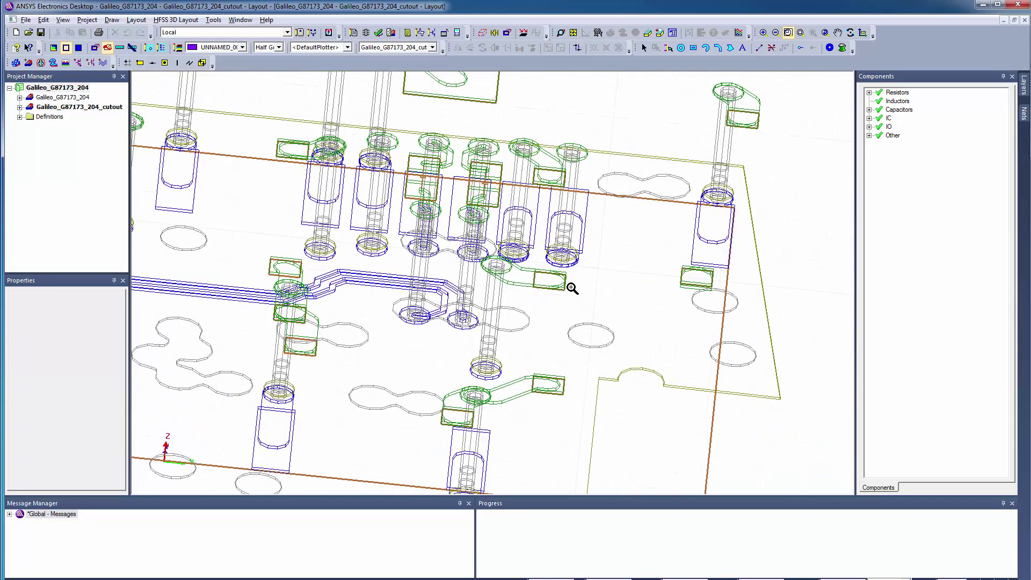
scroll(559, 282, up, 2)
alt+drag(550, 277, 702, 306)
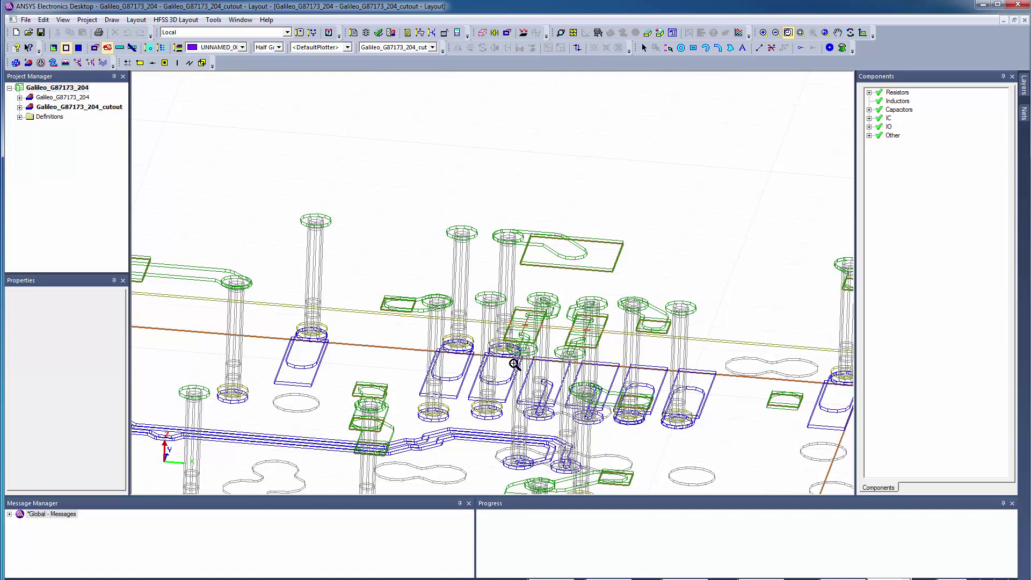
drag(466, 358, 760, 452)
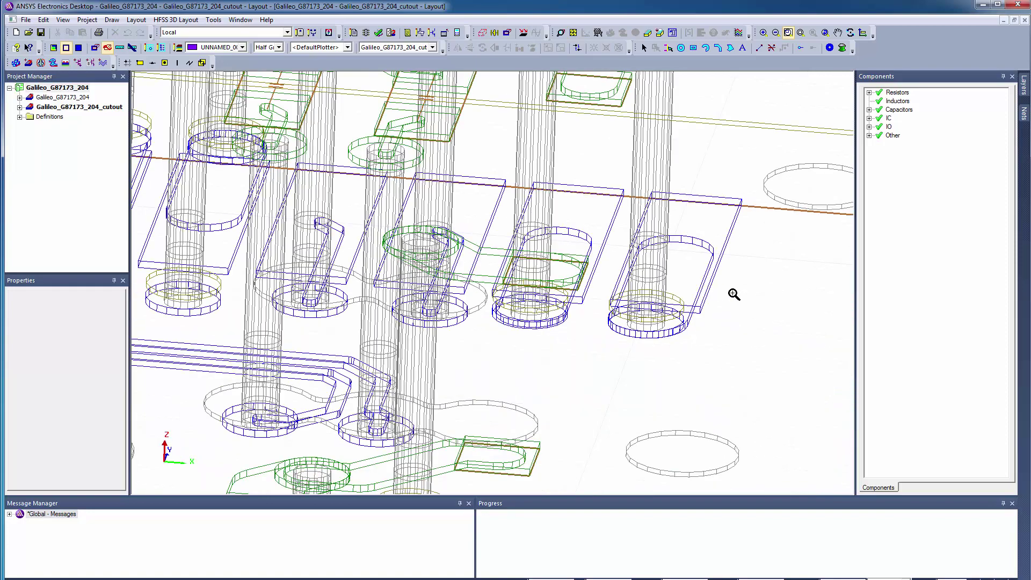
scroll(719, 295, down, 5)
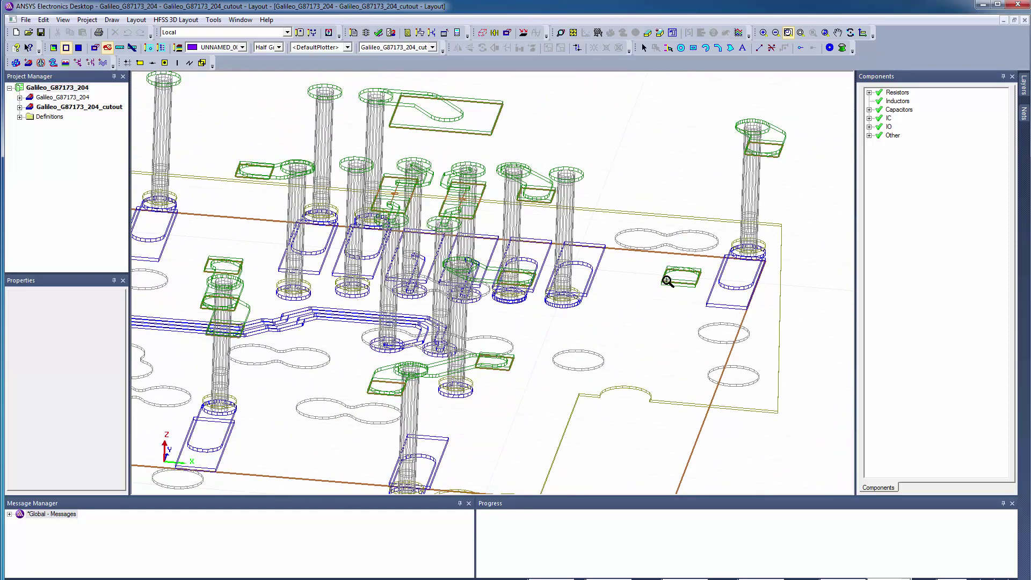
click(53, 47)
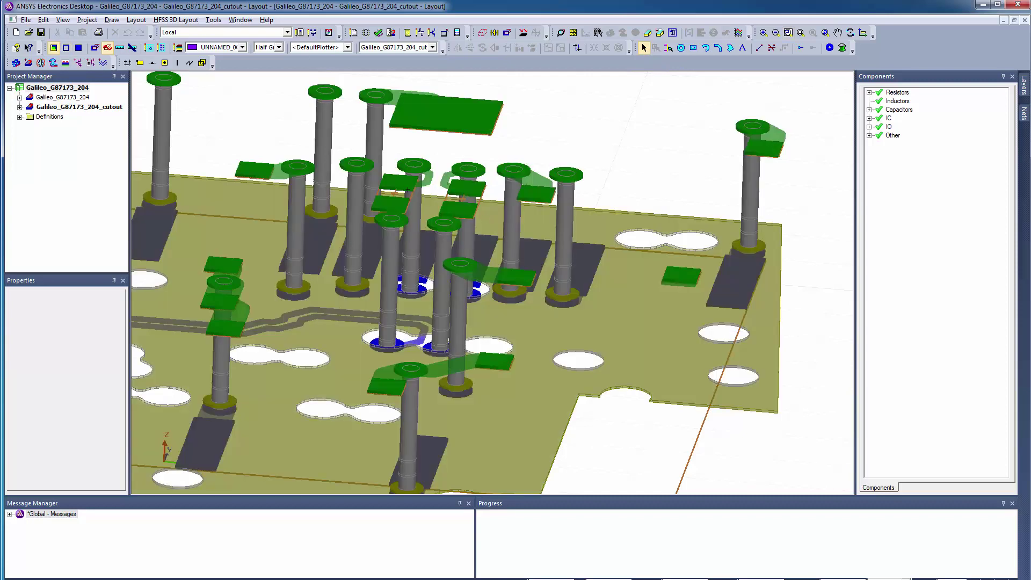
drag(539, 206, 618, 243)
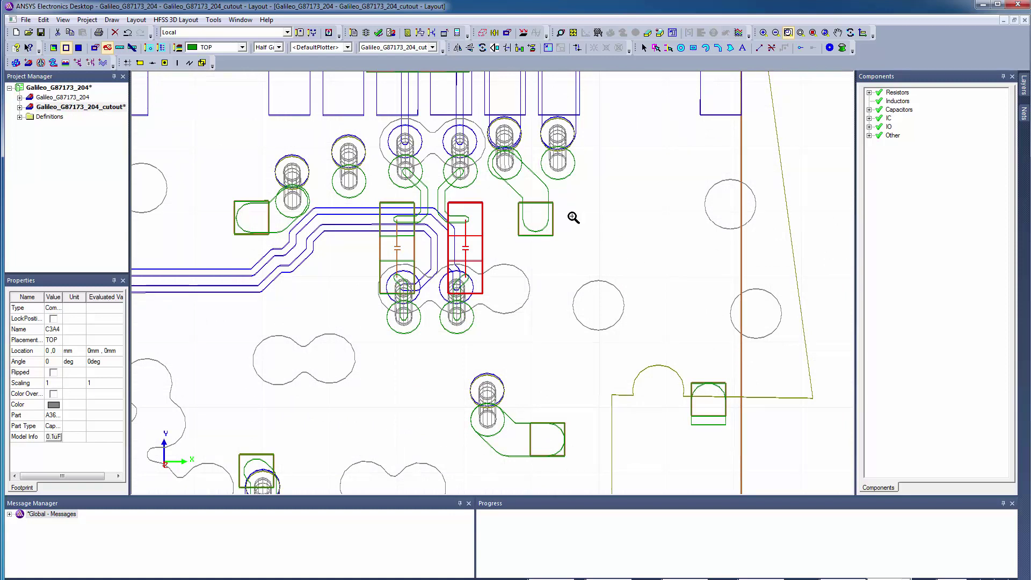
Step: Turn on filled-shape display and review C3A4's 0.1uF series capacitor model, then cancel
click(54, 48)
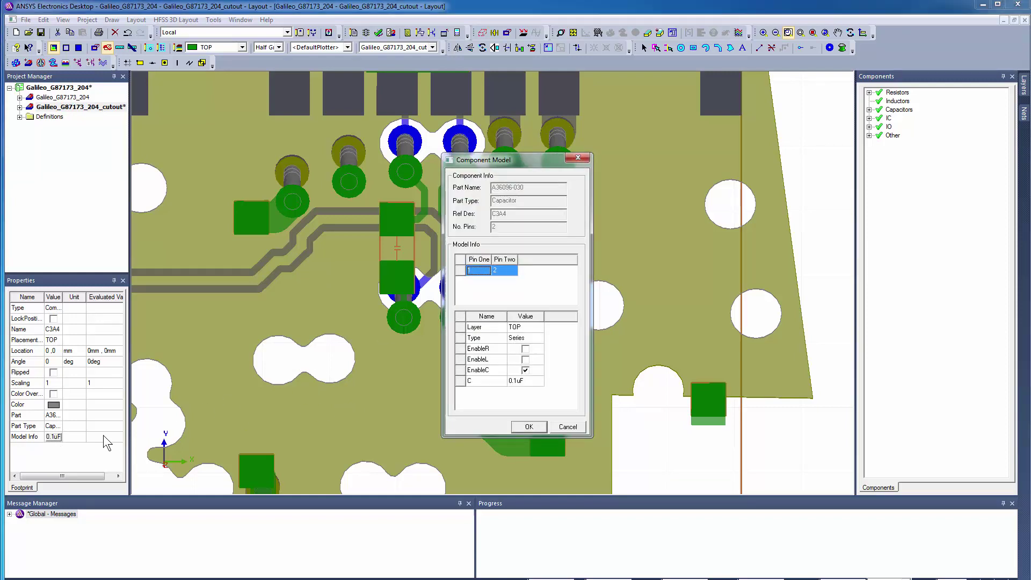
drag(554, 163, 662, 163)
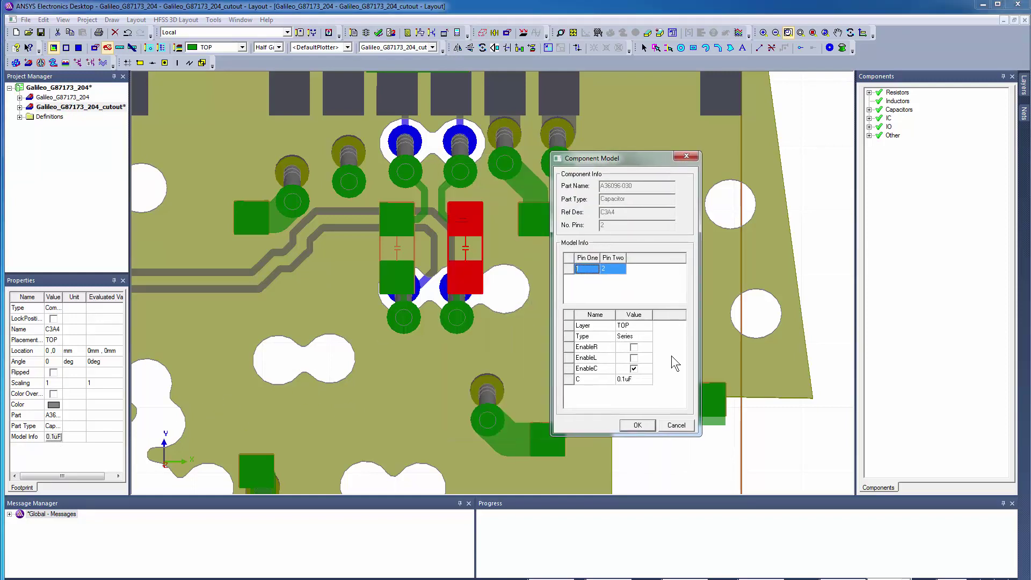
click(674, 425)
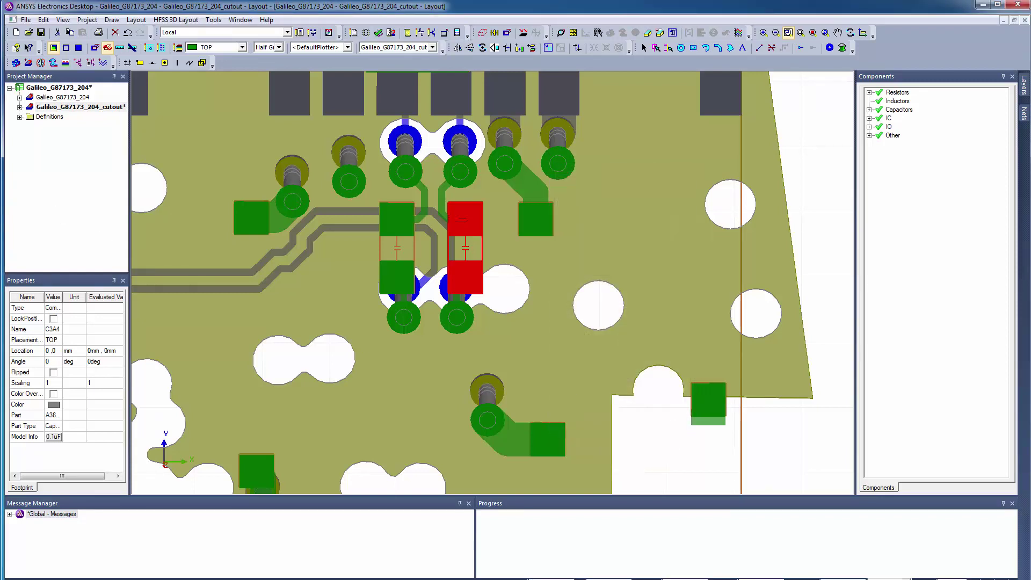
Step: Zoom out to the whole cutout board and draw an HFSS air box around it
click(644, 47)
scroll(793, 191, down, 8)
click(777, 372)
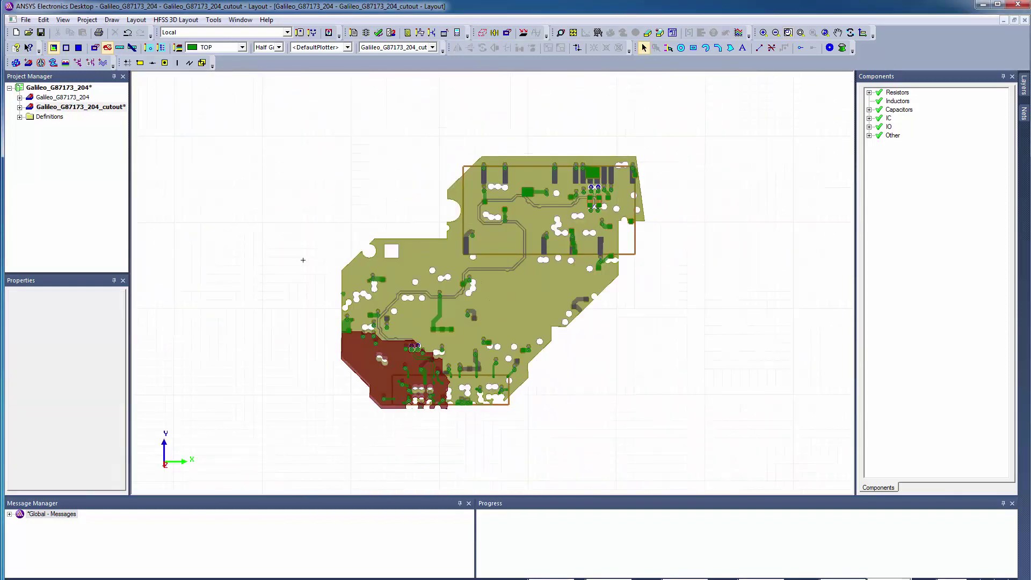
click(94, 48)
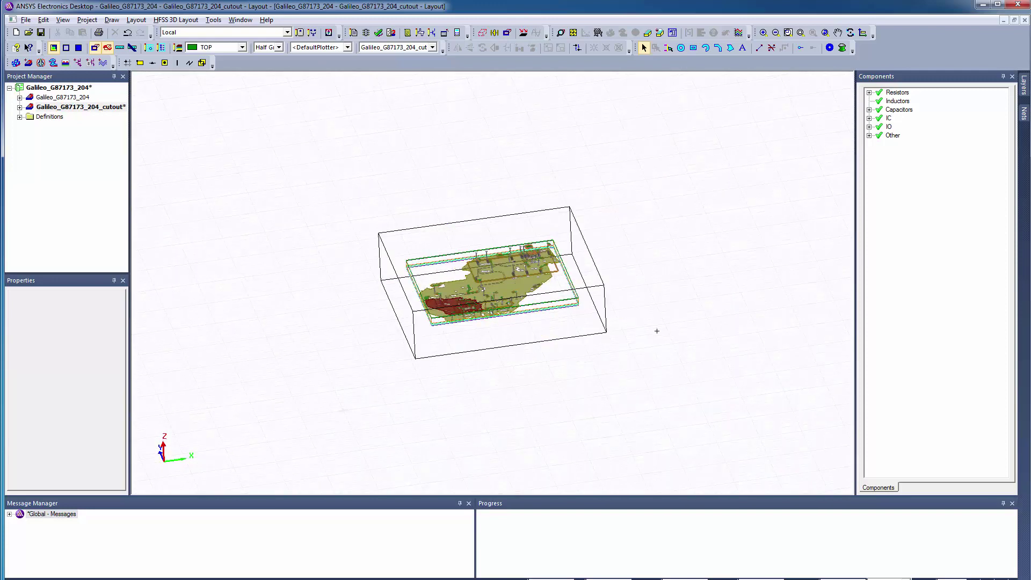
Step: Set the cutout's HFSS extents to Bounding Box after trying Conformal, and apply
right_click(115, 108)
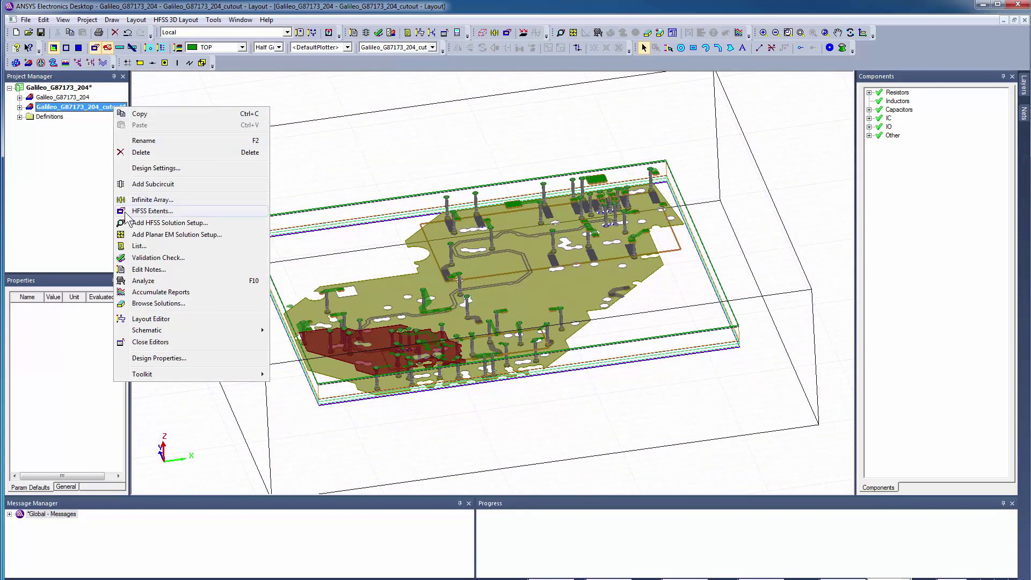
click(125, 211)
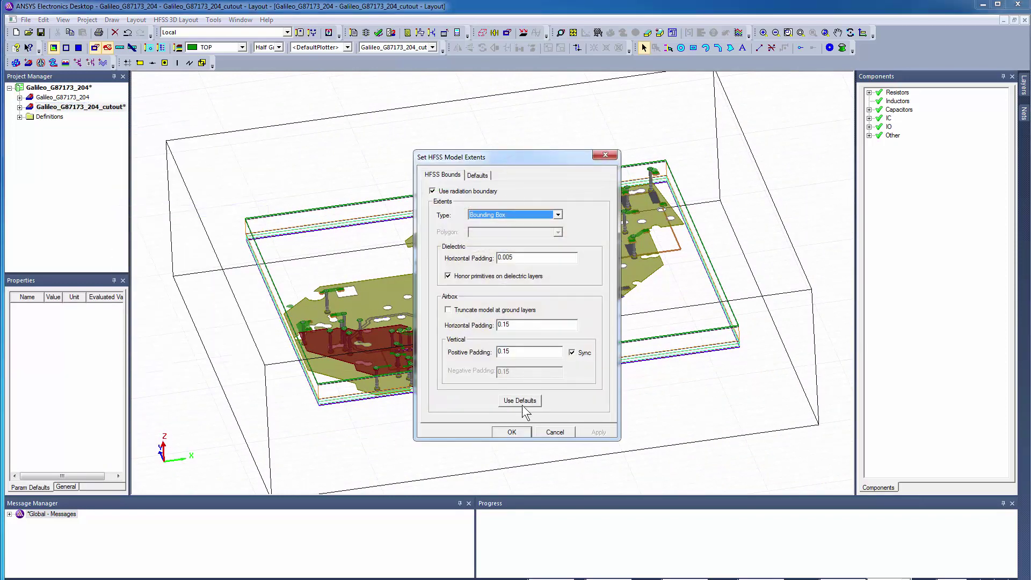
click(558, 214)
click(516, 229)
drag(570, 156, 952, 182)
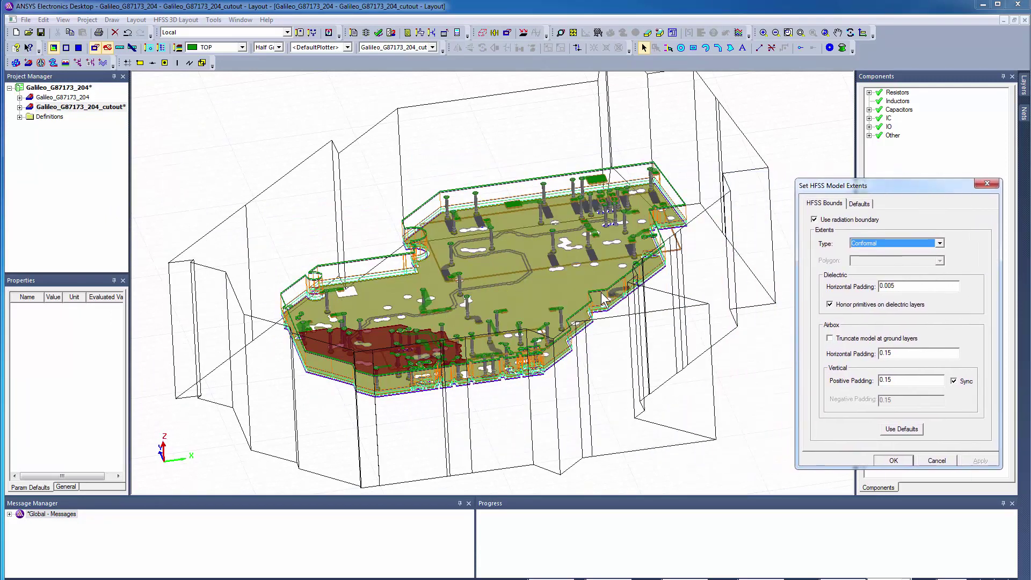
click(939, 245)
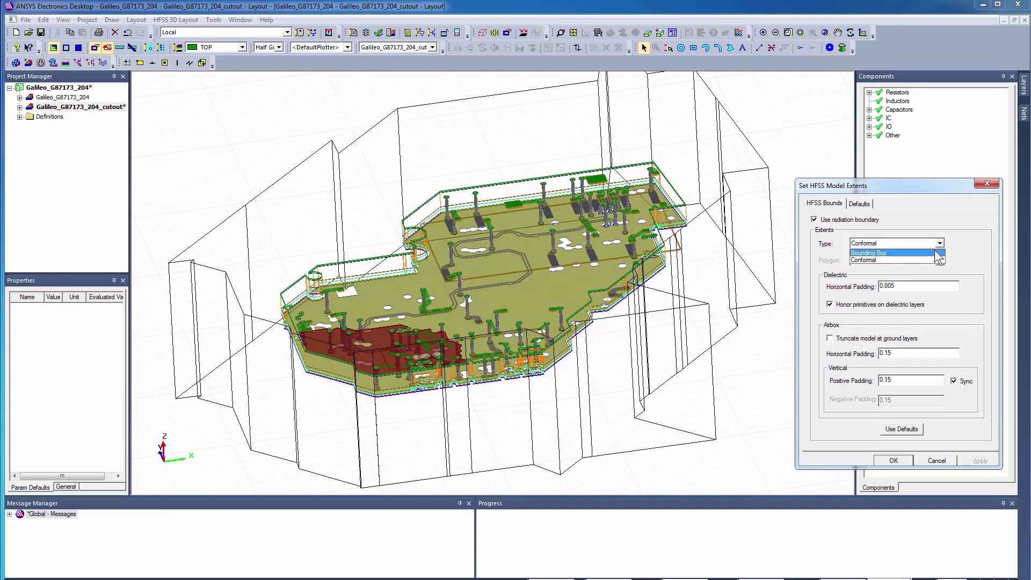
click(937, 252)
click(975, 459)
click(893, 459)
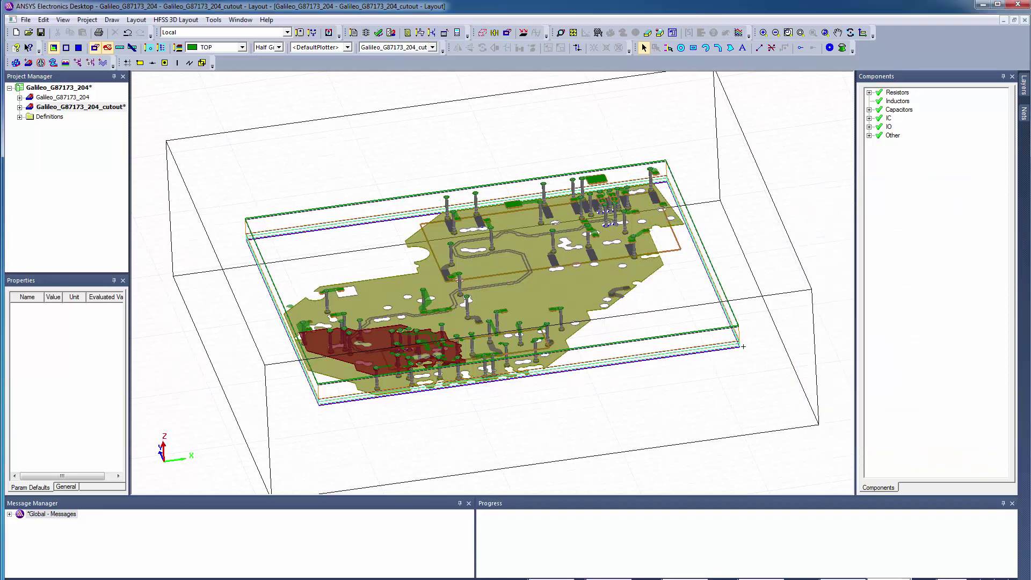
Step: Show a flat 2-D outline view and select U2A5 and J2L1 in Components
click(53, 48)
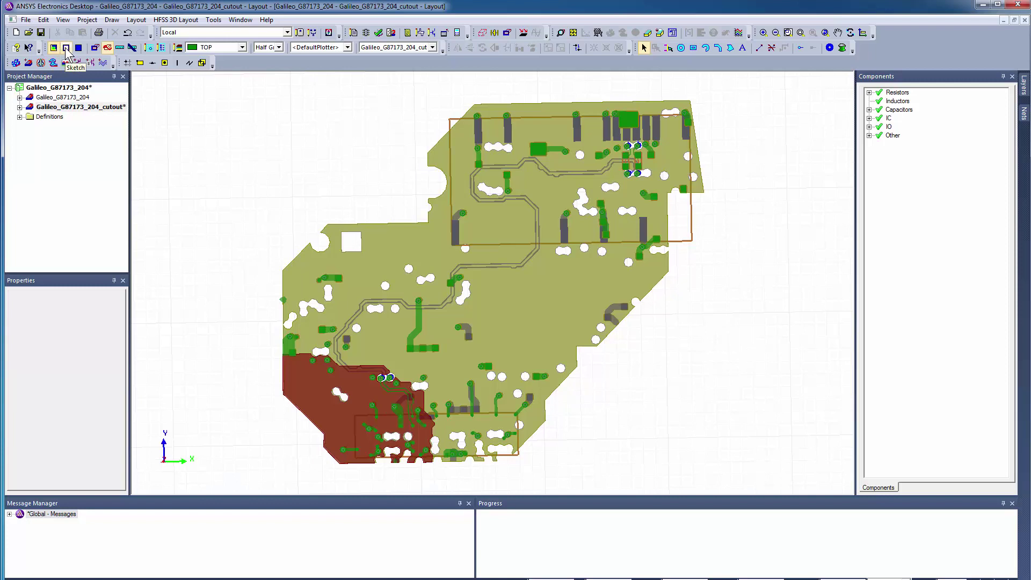
click(66, 47)
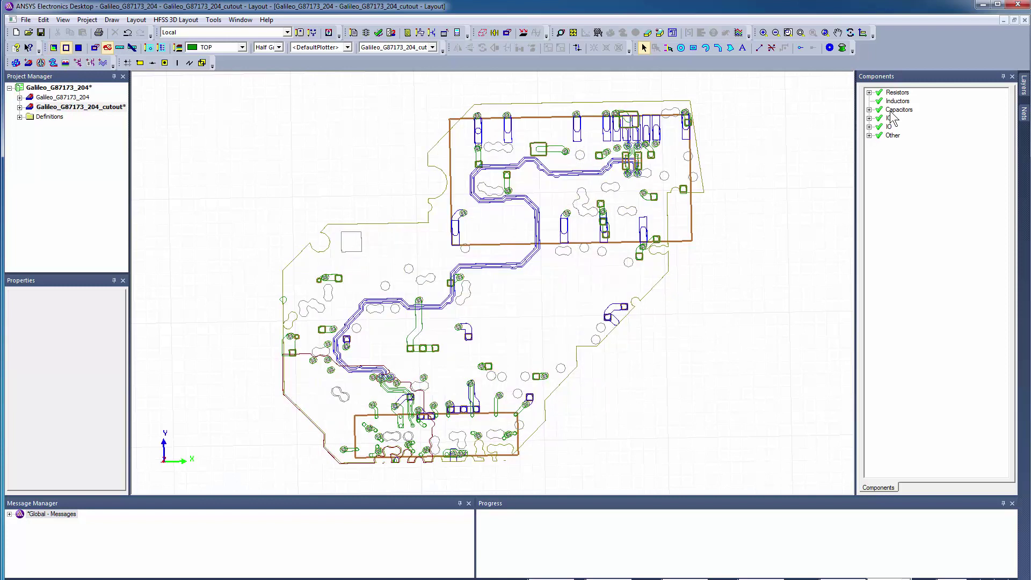
click(869, 118)
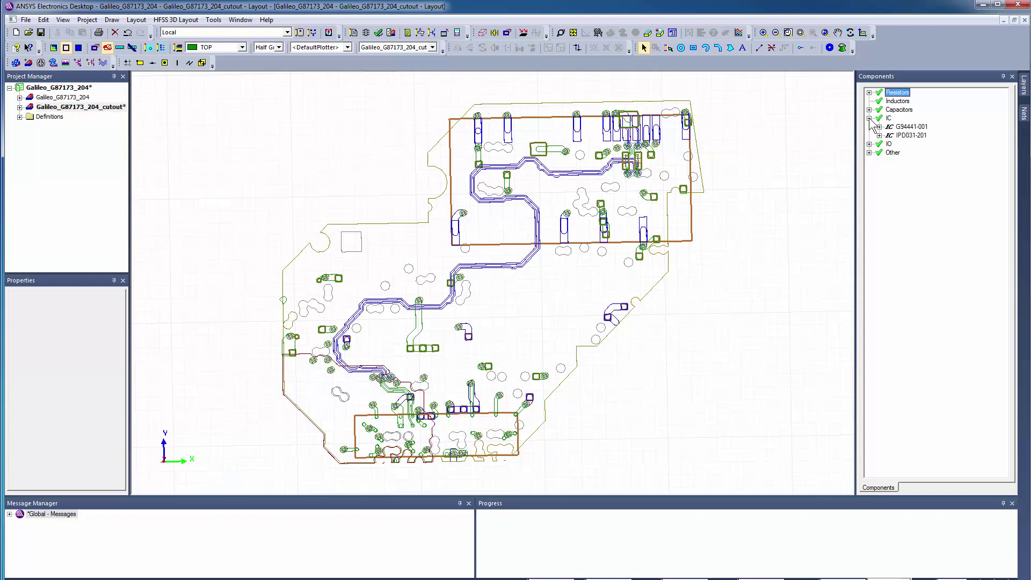
click(869, 144)
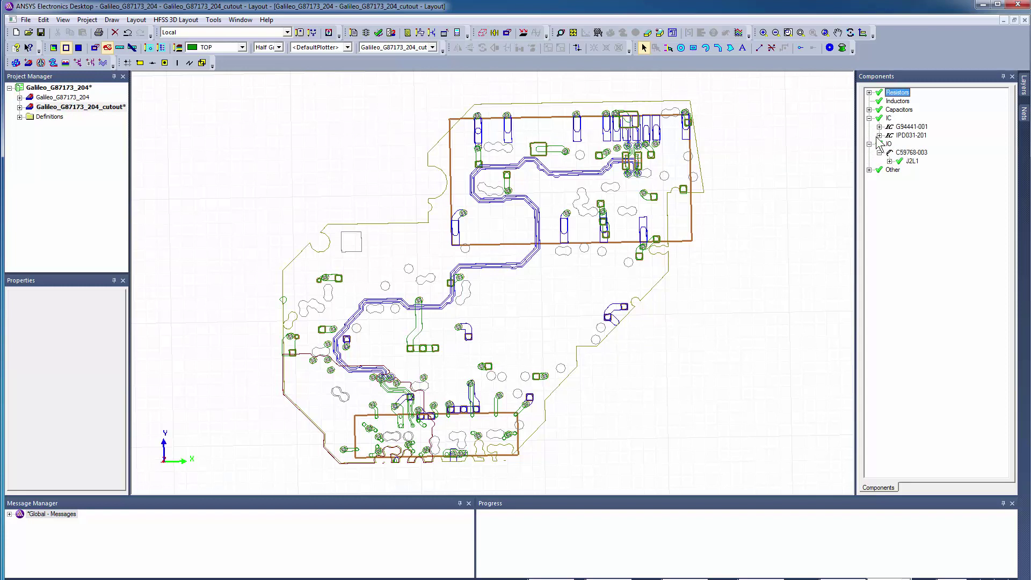
click(879, 136)
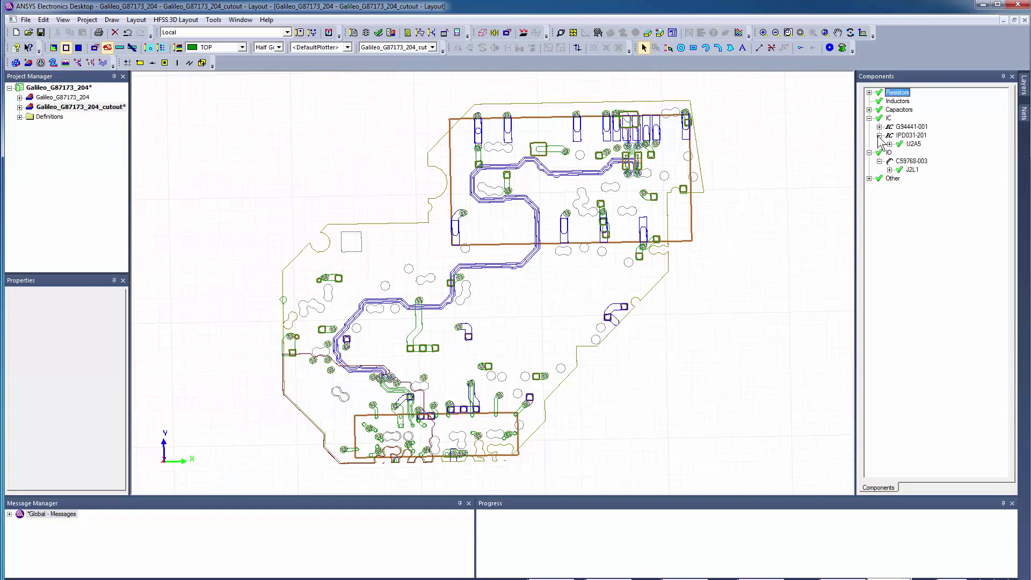
click(913, 144)
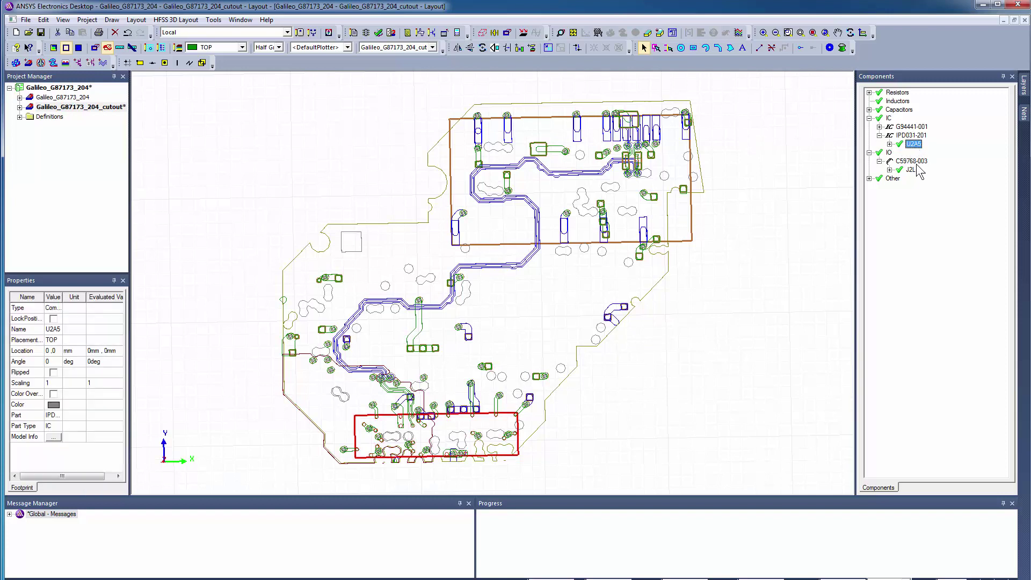
ctrl+click(912, 171)
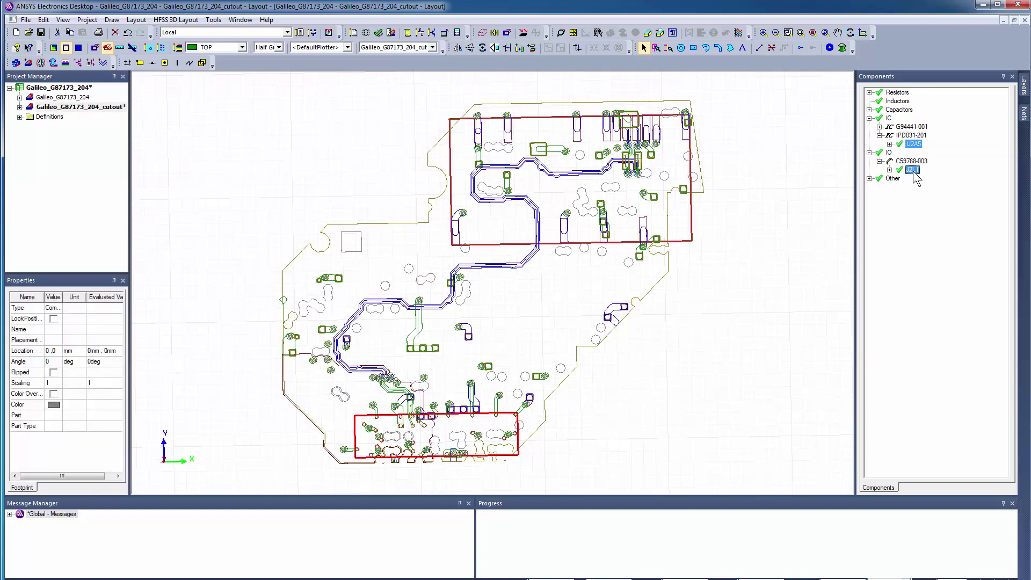
Step: Create ports on the selected components for the four PCIE0_TX0 nets
right_click(914, 172)
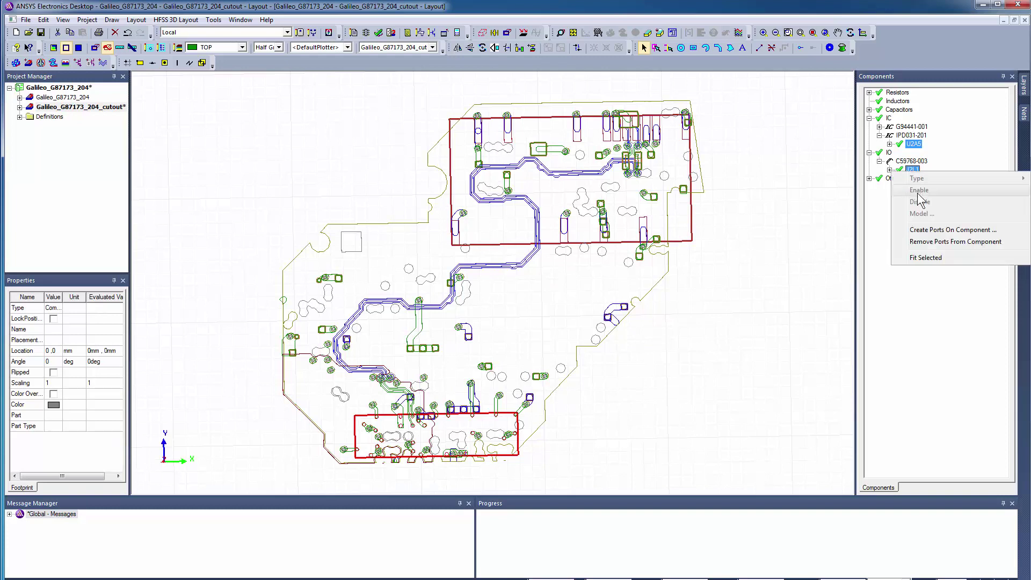
click(919, 231)
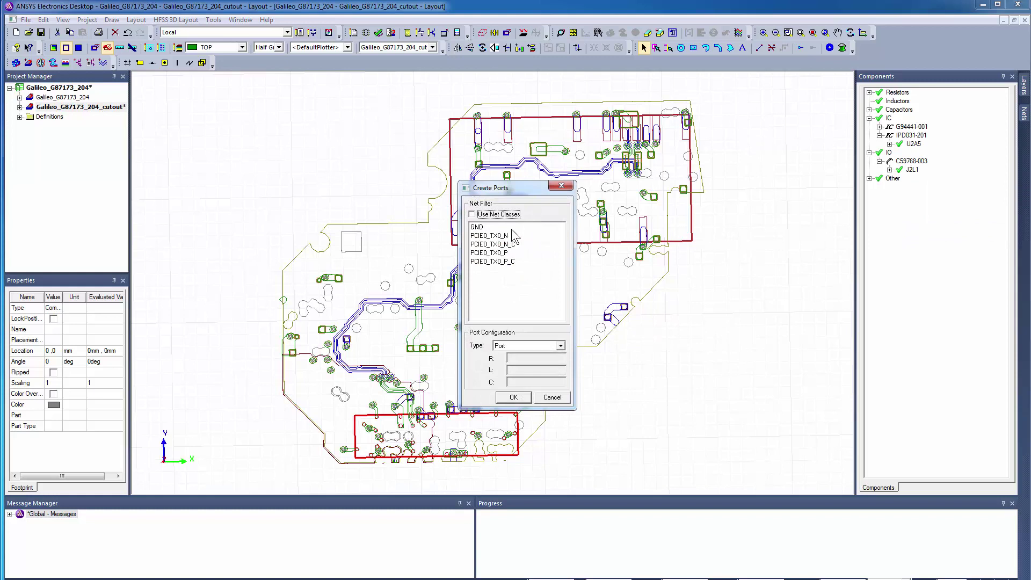
click(479, 237)
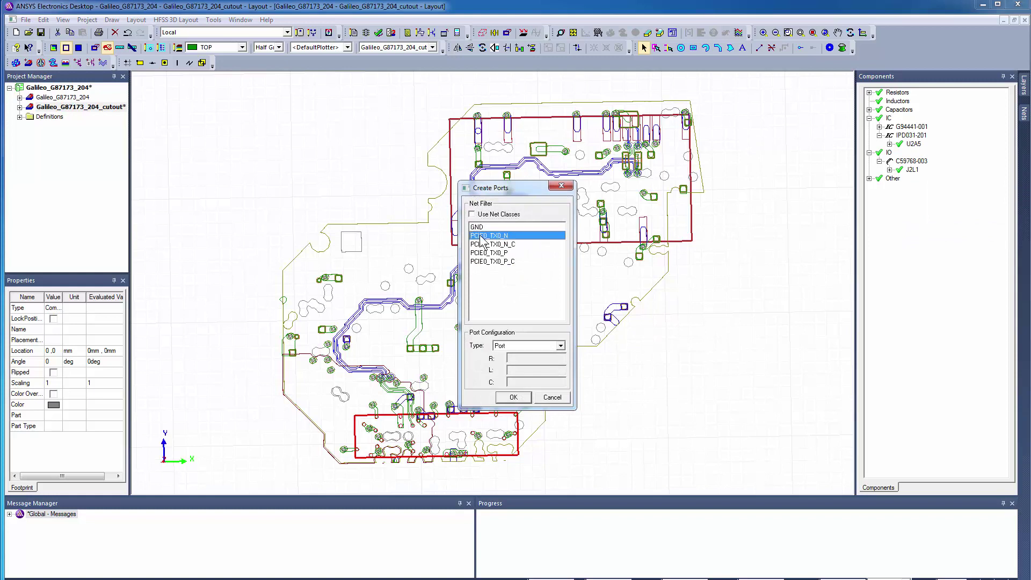
shift+click(482, 262)
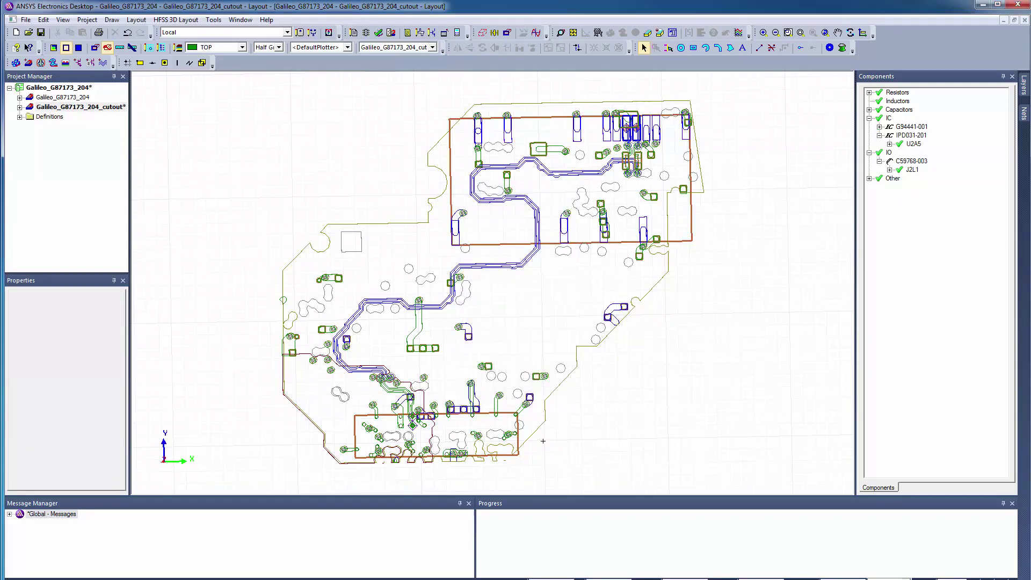
Step: Set U2A5's component model to a Flip chip die with Chip down orientation
click(518, 454)
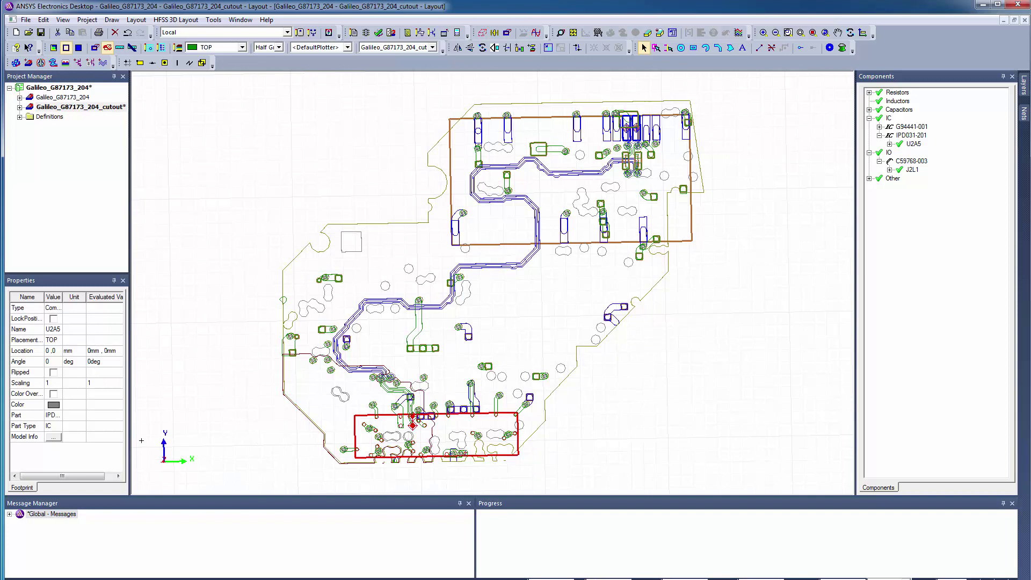
click(53, 437)
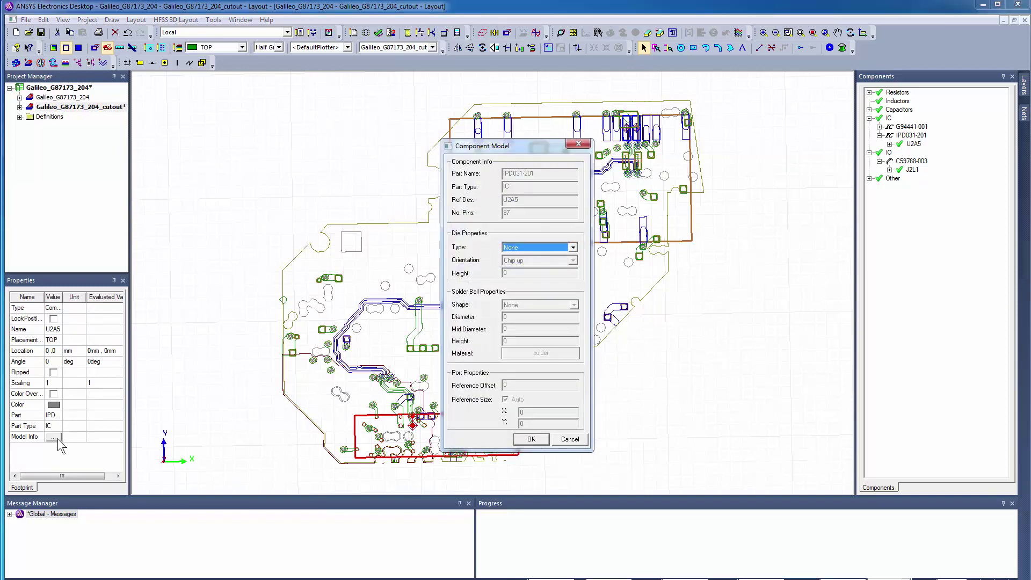
click(573, 247)
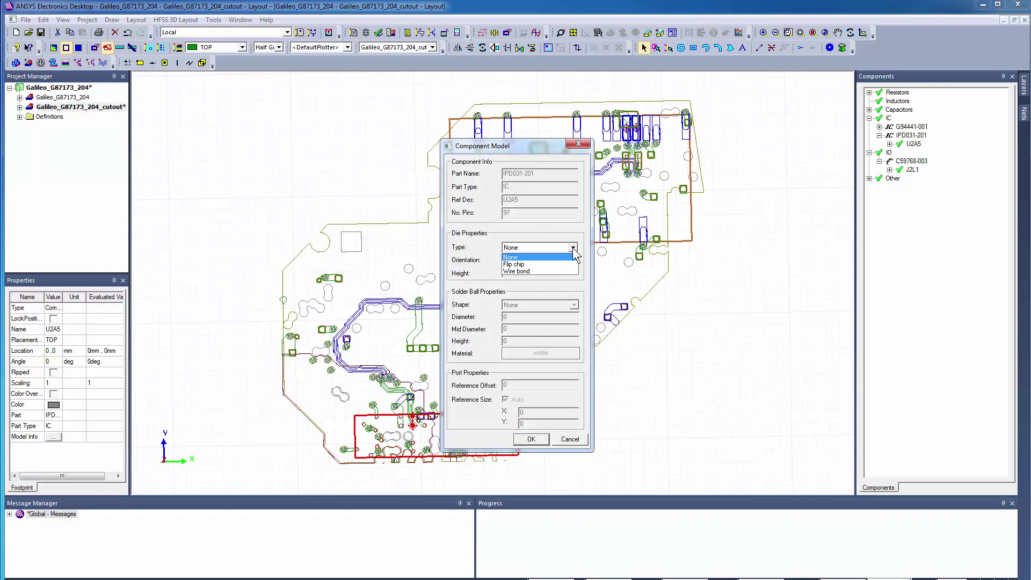
click(560, 263)
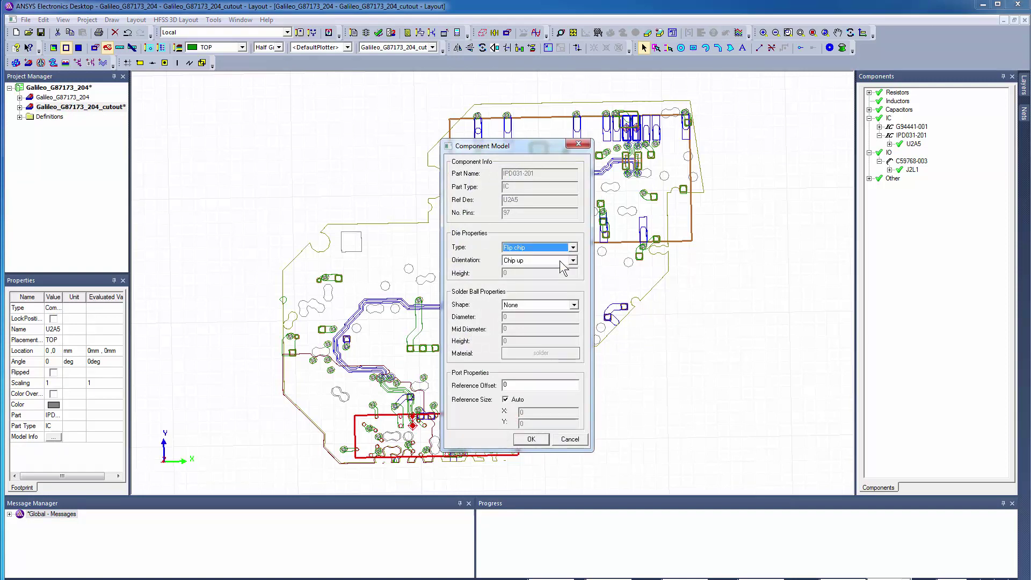
click(572, 260)
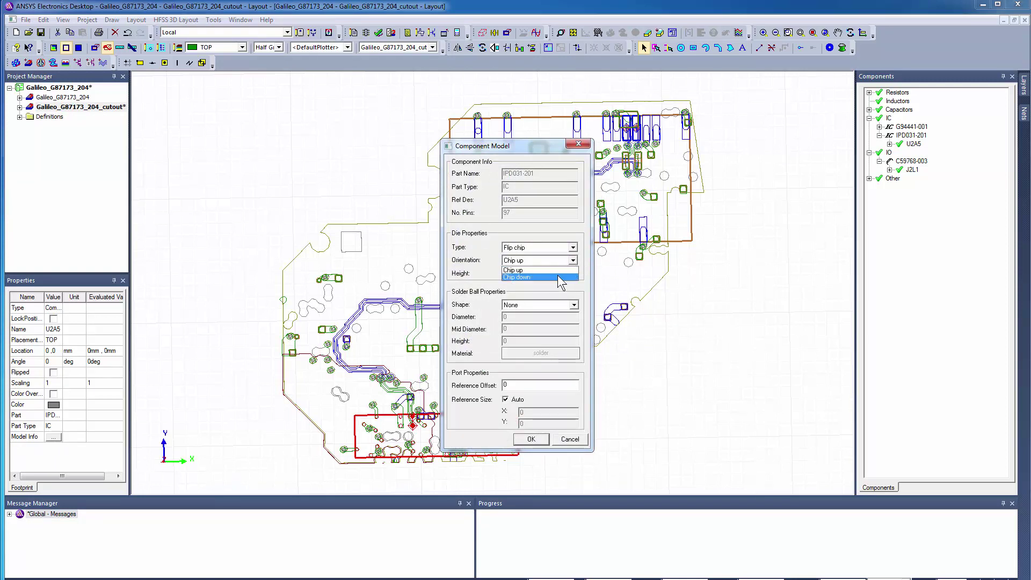
click(558, 275)
Step: Give U2A5 0.1524mm cylinder solder balls, apply the model, and select J2L1
click(572, 304)
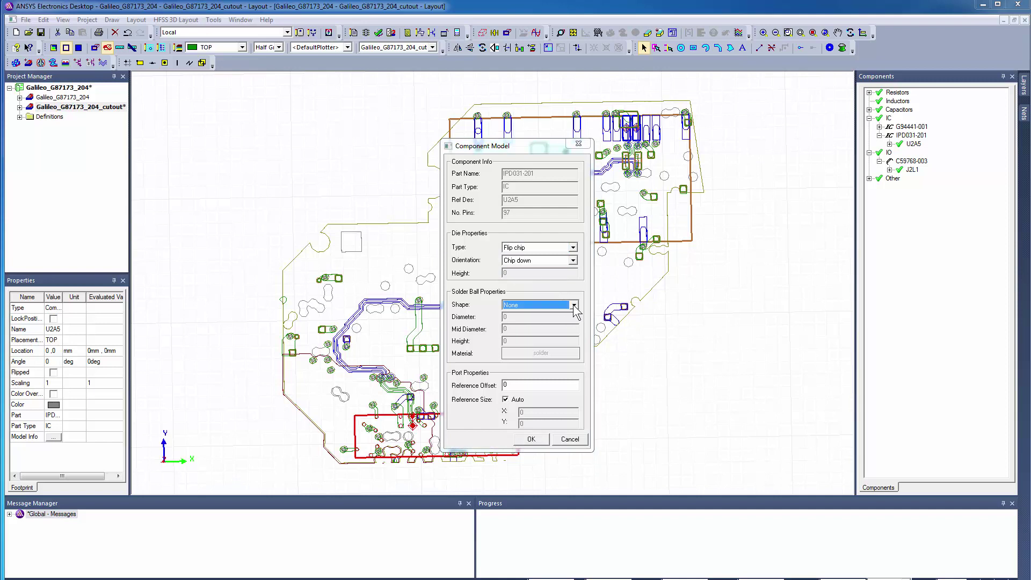
click(559, 318)
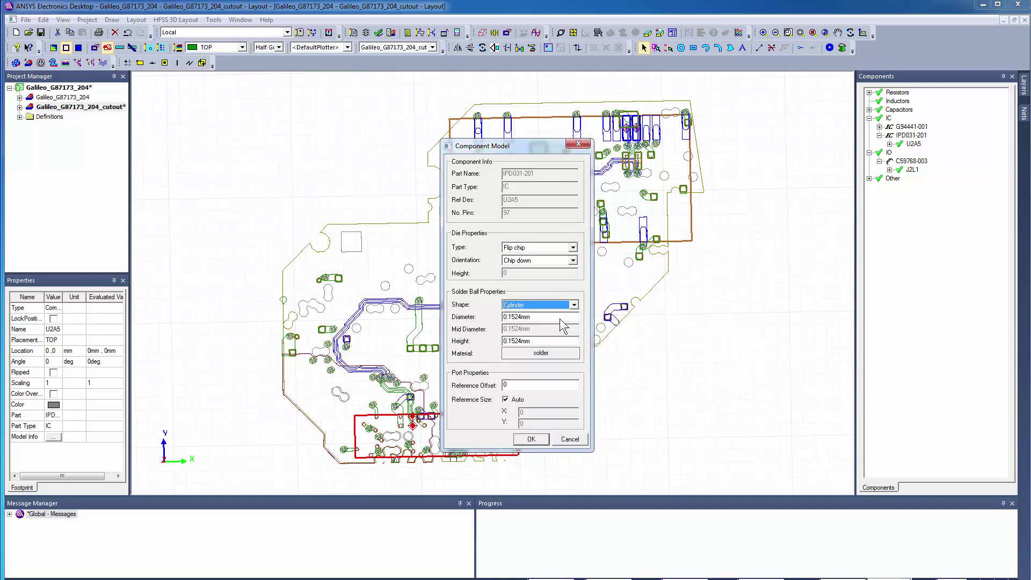
click(531, 440)
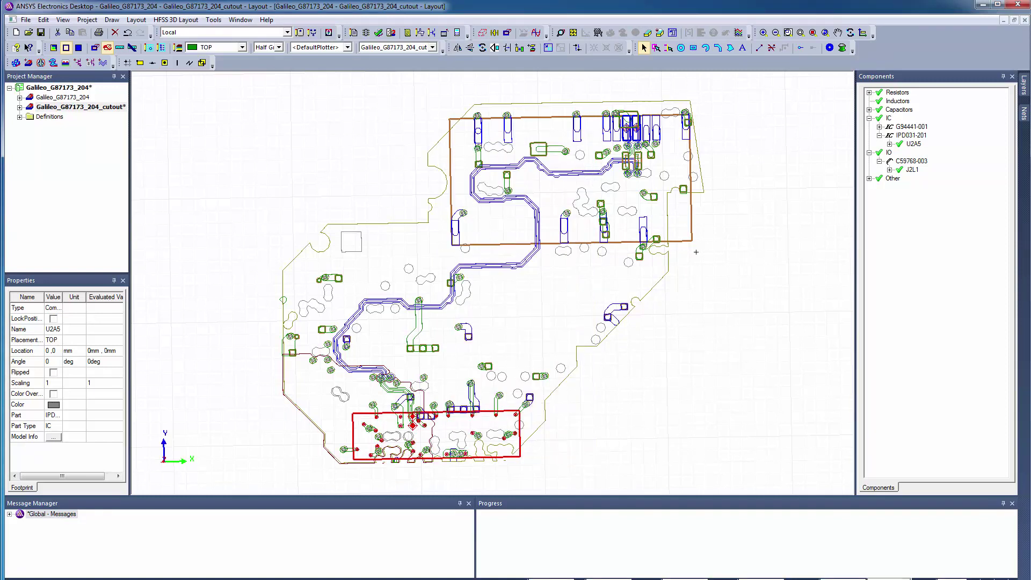
click(669, 243)
Step: Enter a .25mm reference offset in J2L1's component model and apply it
click(53, 437)
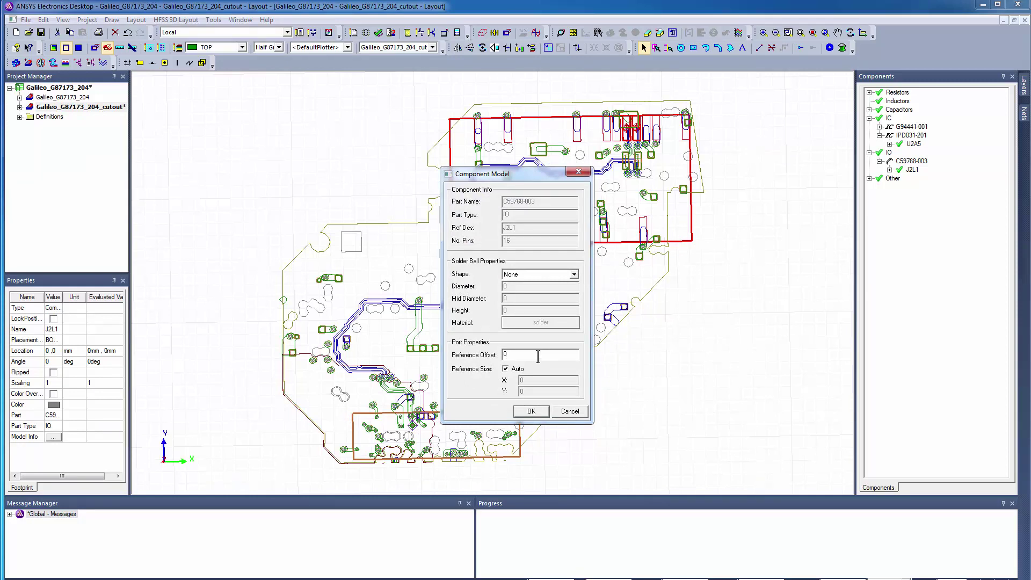
text(.25mm)
click(529, 412)
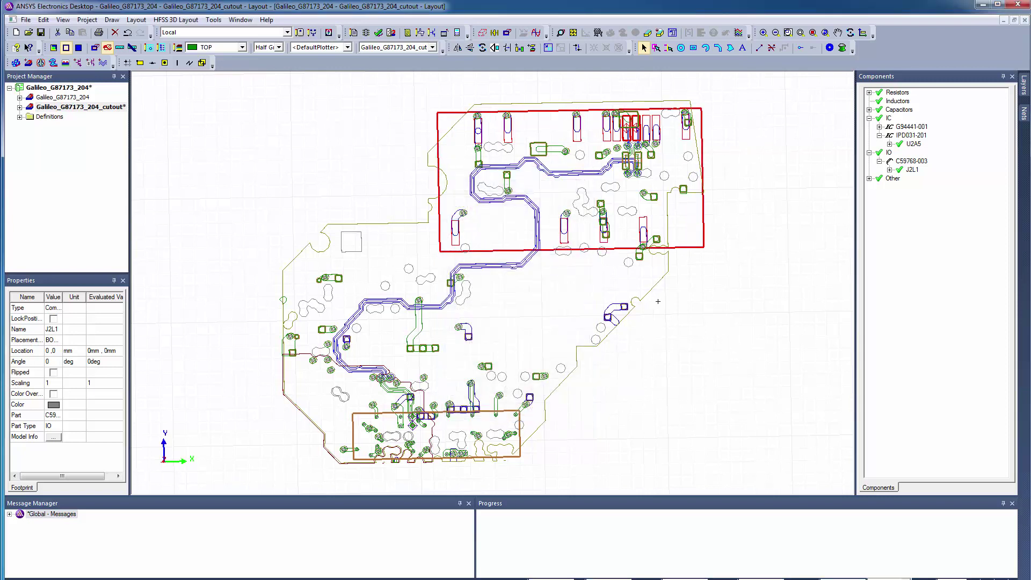
Step: Create ports on connector J2L1 for the GND net
right_click(912, 170)
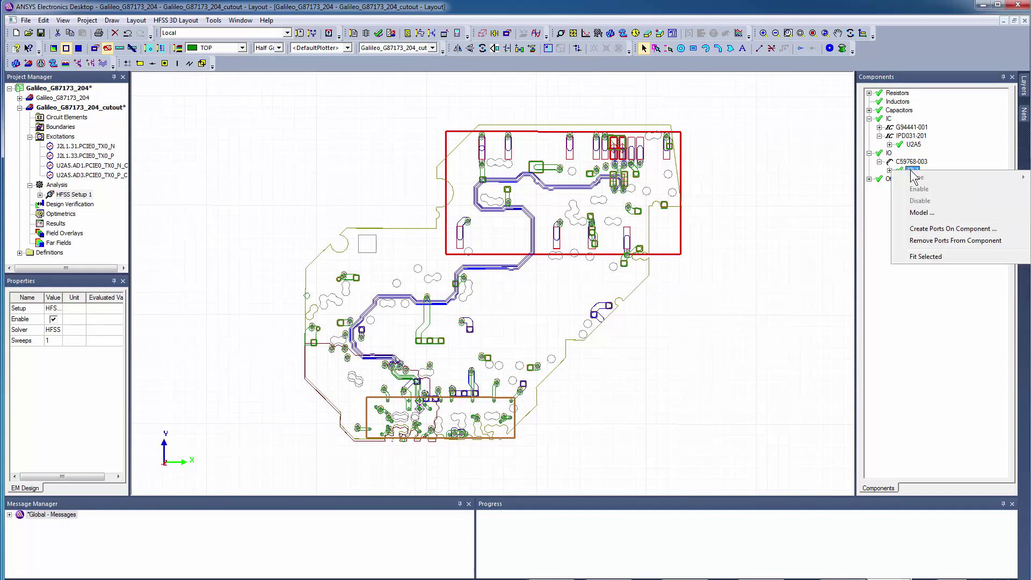
click(927, 234)
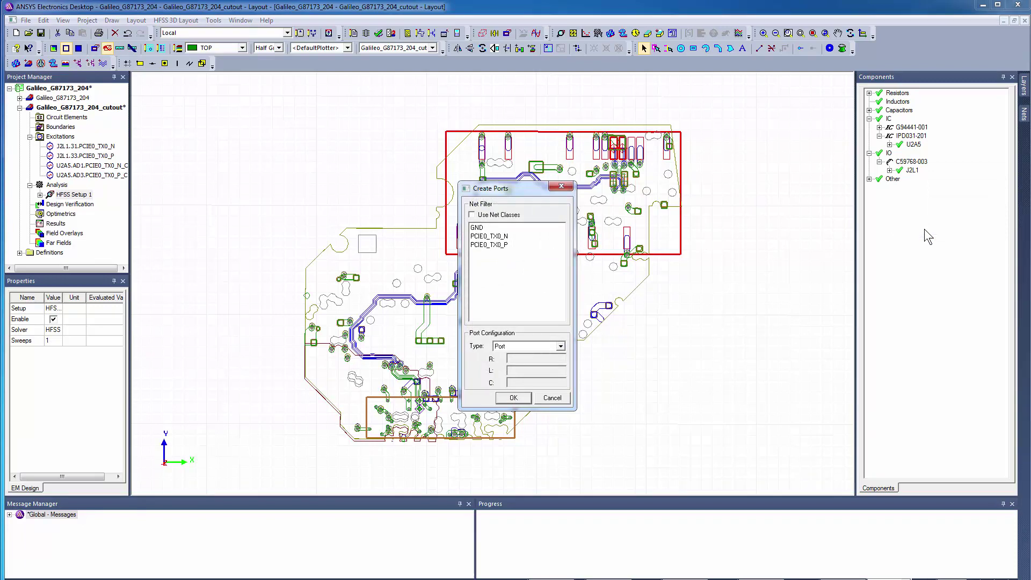
click(481, 227)
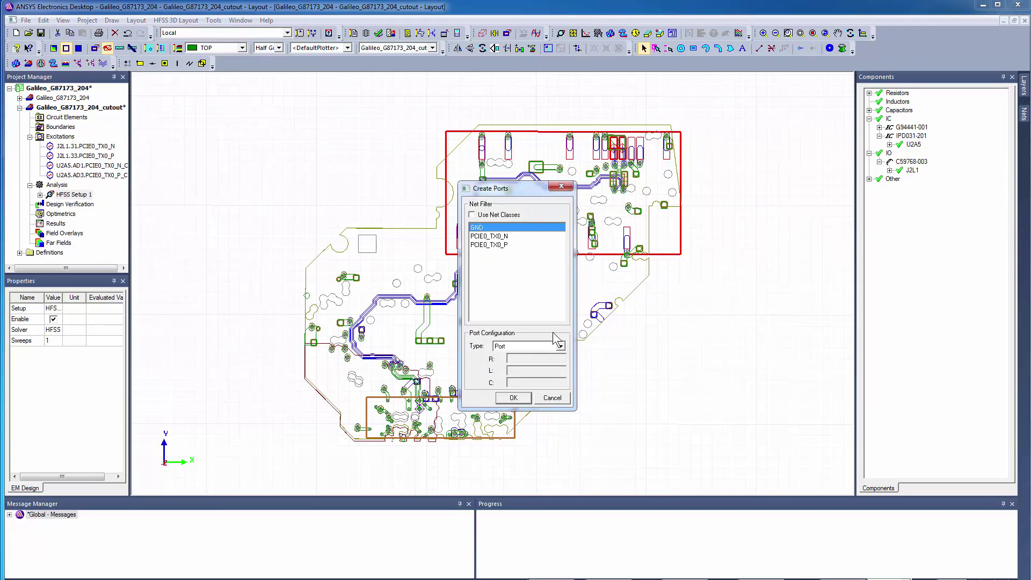
click(513, 397)
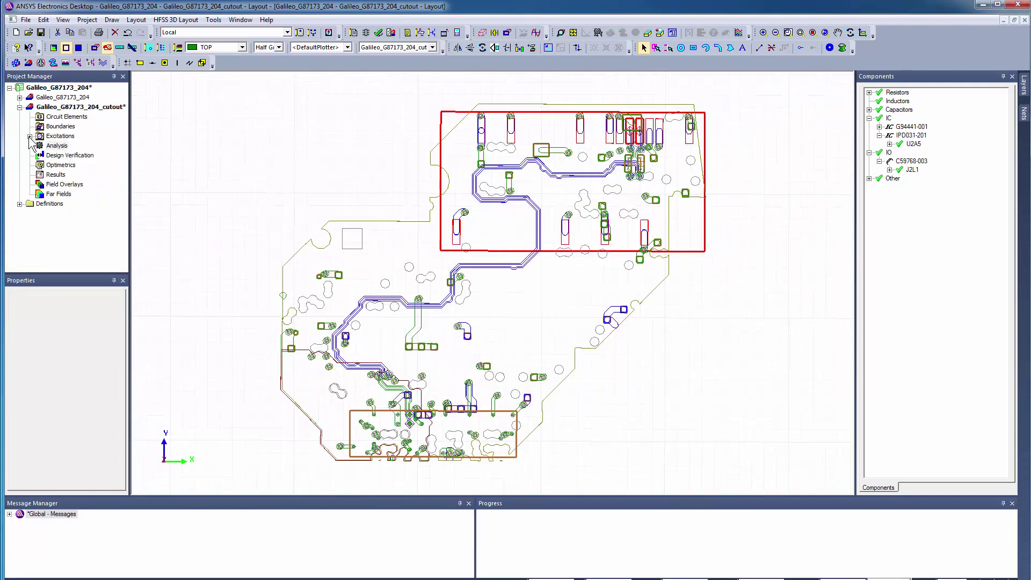
Step: Expand Excitations to list the four PCIE0_TX0 ports and draw the layout filled
click(30, 137)
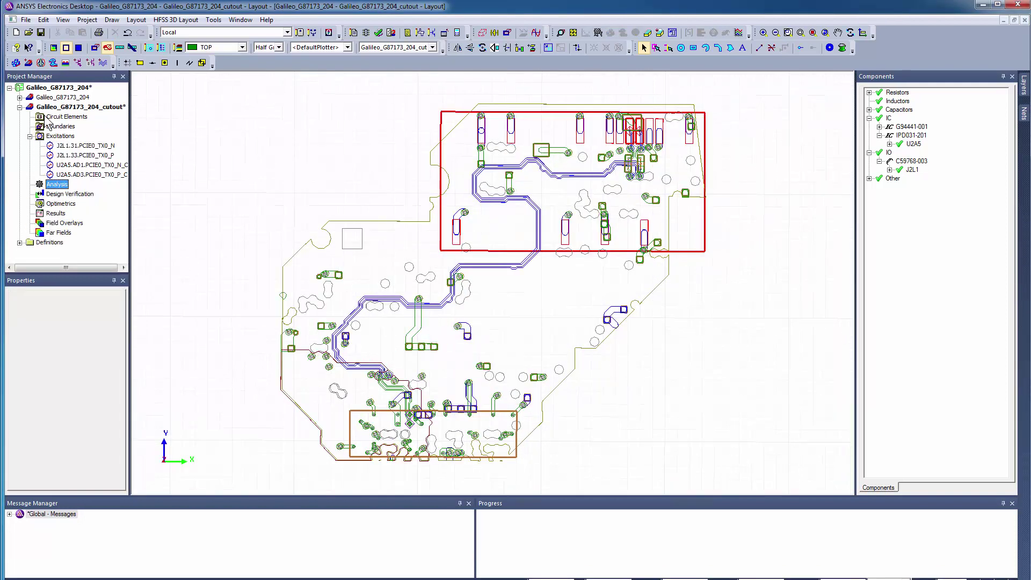
click(54, 48)
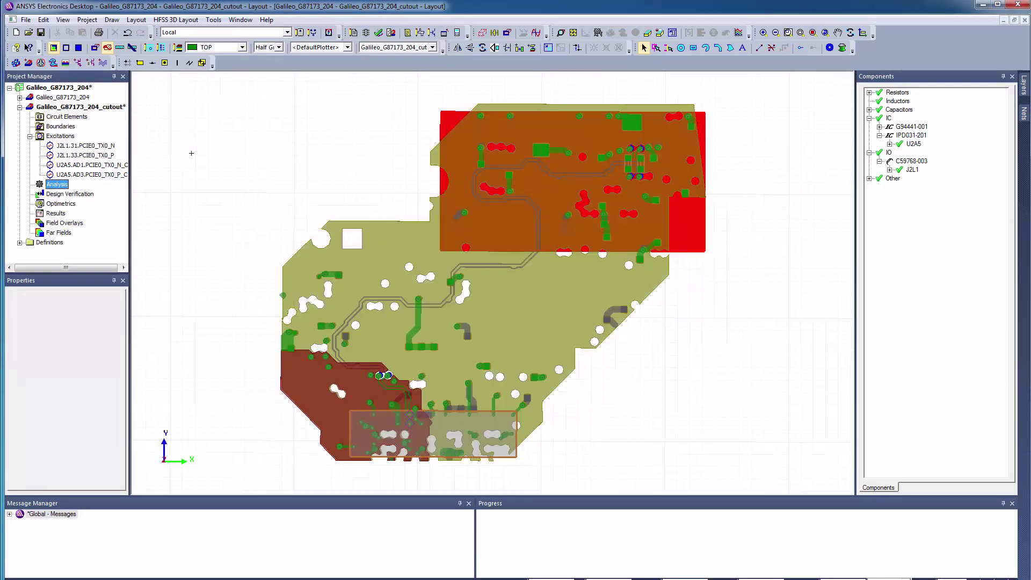